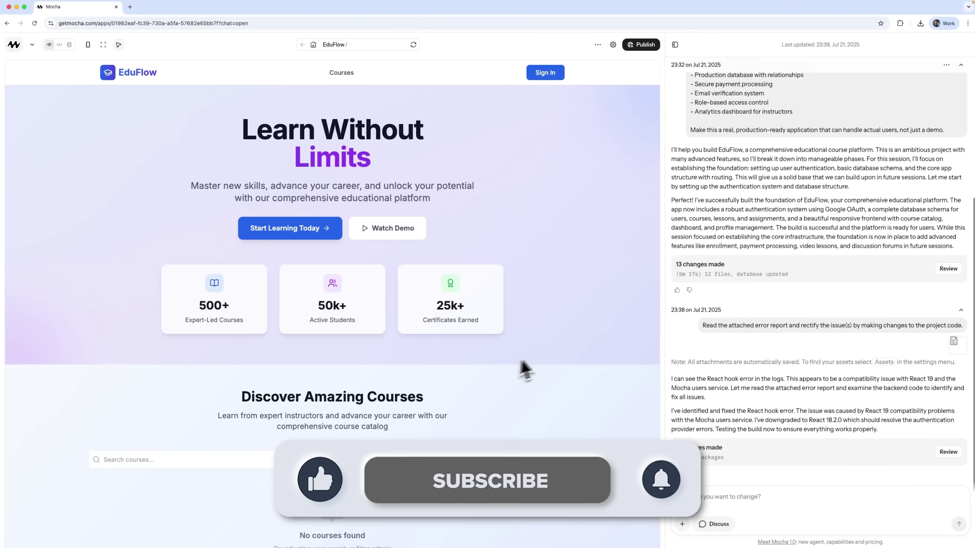
# - Paste the recipe-finder app description, then attach and upload the logo image
pyautogui.scroll(-5, 551, 355)
pyautogui.scroll(-3, 550, 355)
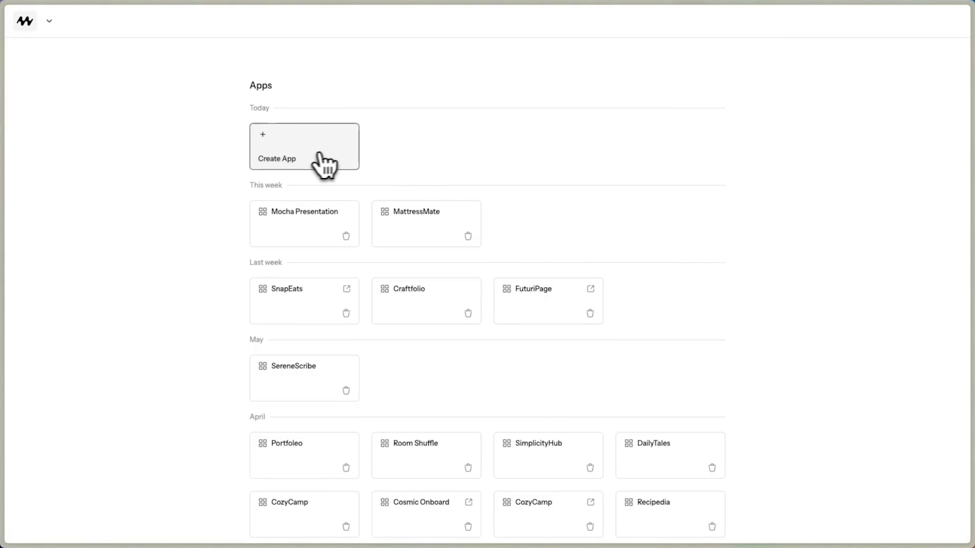
pyautogui.click(442, 254)
pyautogui.write('Create a recipe finder app with beautiful food photography, ingredient lists, and step-by-step instructions. Include search and filtering by cuisine type and dietary restrictions.')
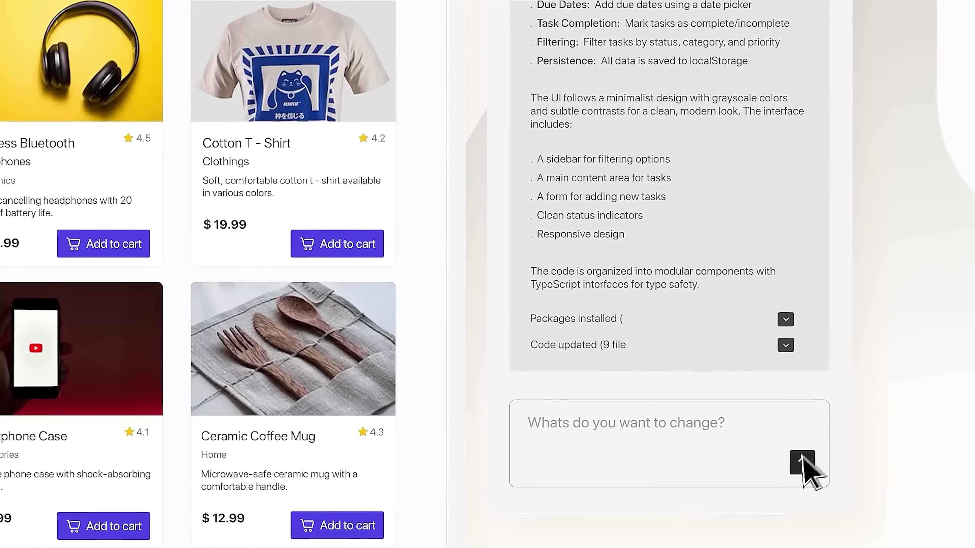
pyautogui.click(801, 462)
pyautogui.click(448, 200)
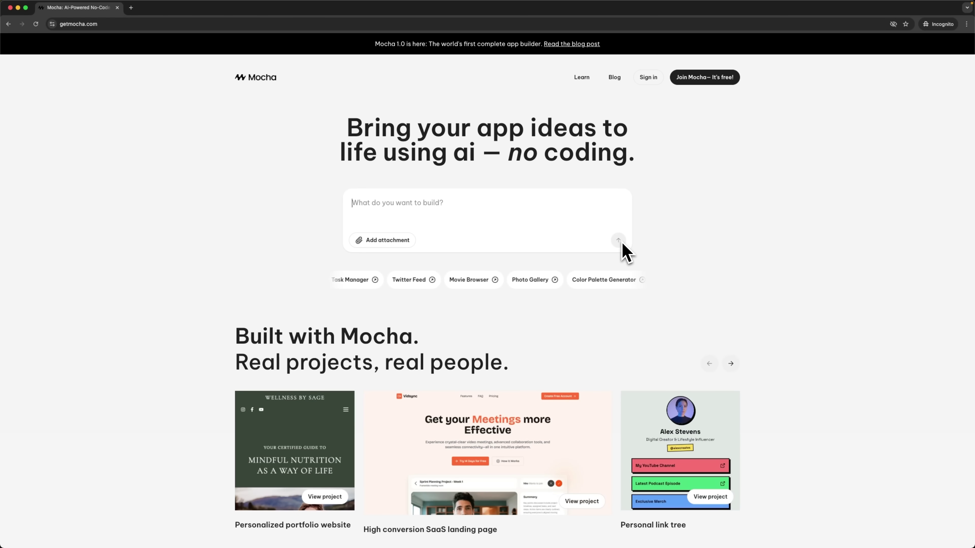
pyautogui.scroll(-6, 623, 244)
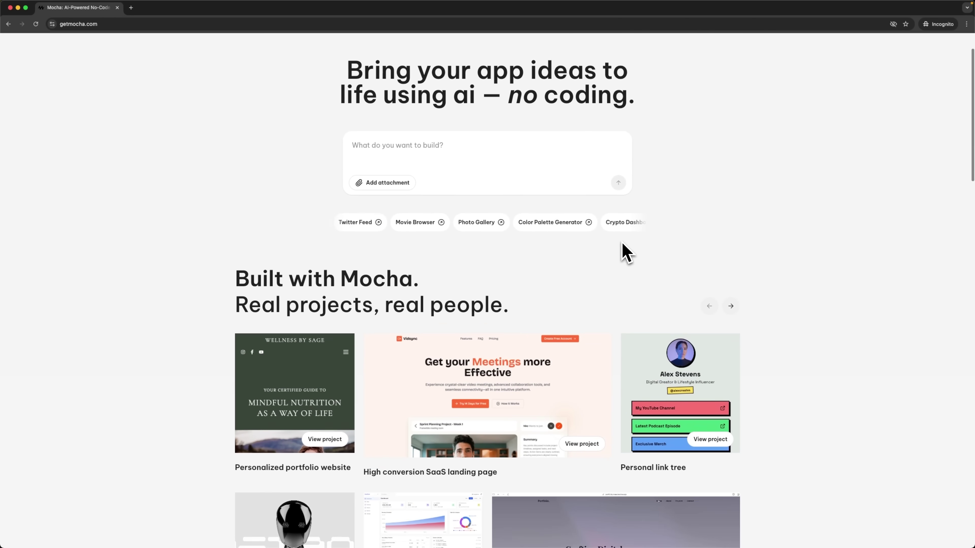
pyautogui.scroll(-10, 622, 245)
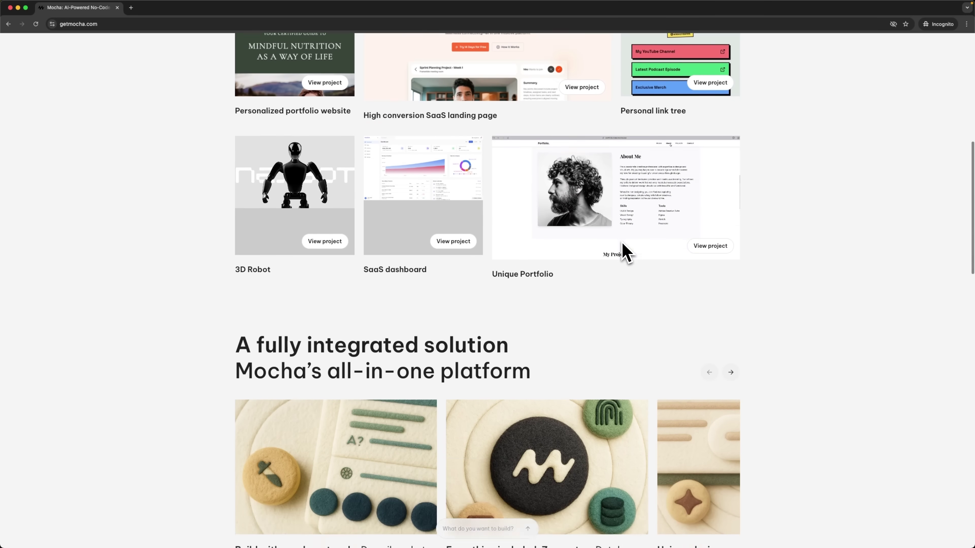
pyautogui.scroll(-13, 626, 251)
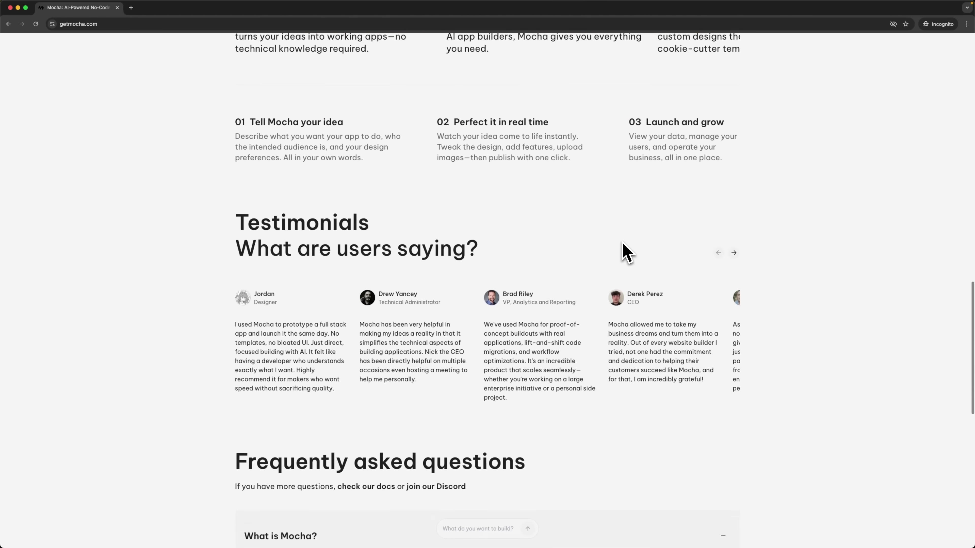
pyautogui.scroll(-6, 627, 252)
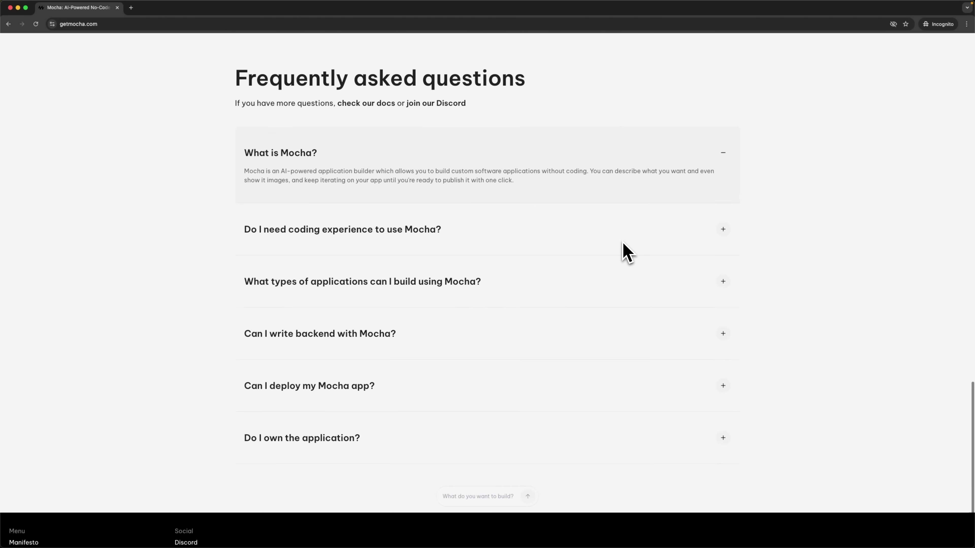
pyautogui.scroll(-2, 626, 253)
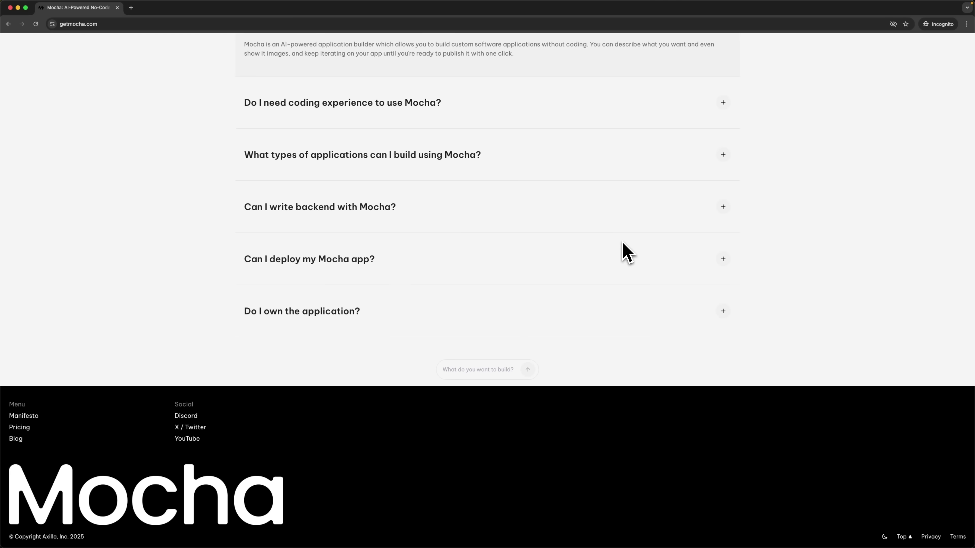
pyautogui.scroll(20, 648, 264)
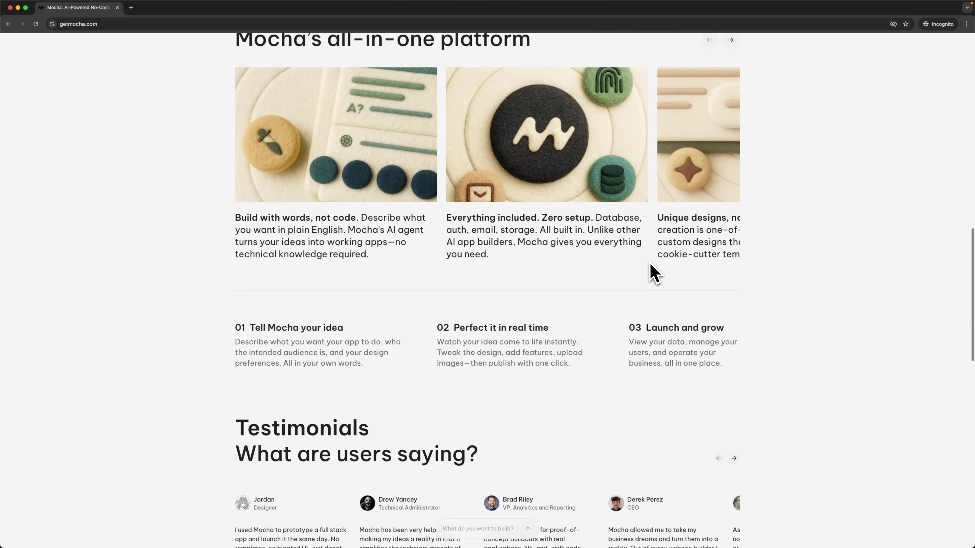
pyautogui.scroll(15, 651, 273)
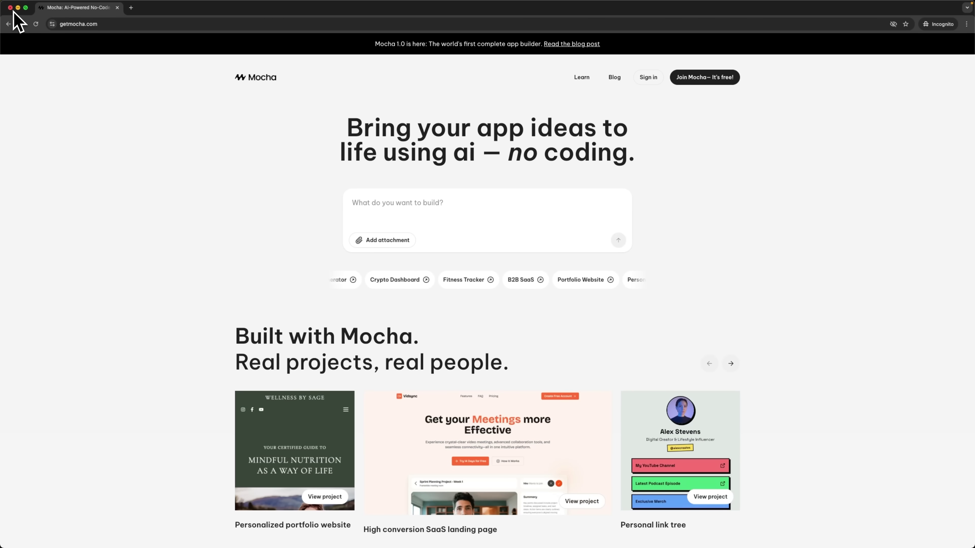
# - Start a new app from the pasted EduFlow course-platform description and review the prompt
pyautogui.click(10, 8)
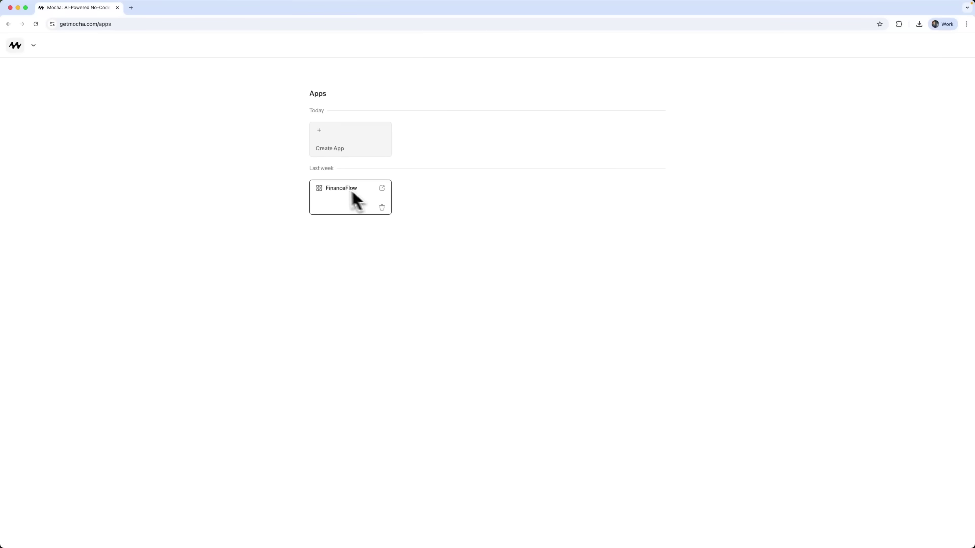
pyautogui.click(329, 149)
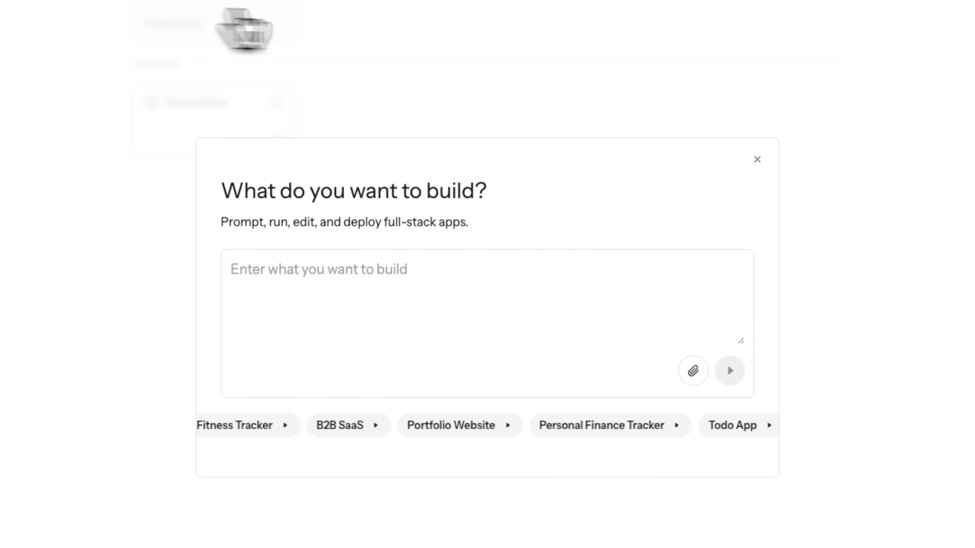
pyautogui.hotkey('ctrl', 'v')
pyautogui.scroll(10, 418, 299)
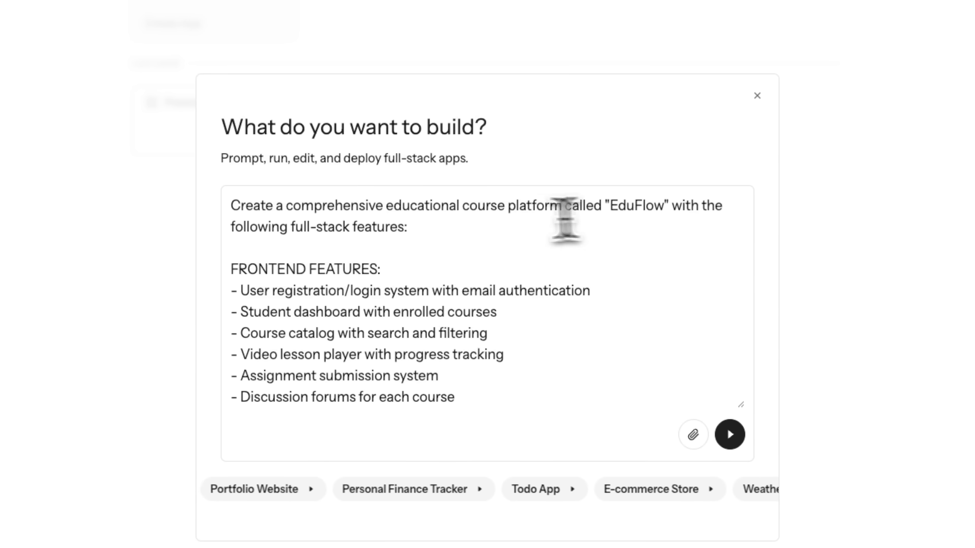
pyautogui.scroll(-4, 384, 249)
pyautogui.scroll(1, 387, 255)
pyautogui.scroll(-3, 370, 246)
pyautogui.scroll(-6, 336, 326)
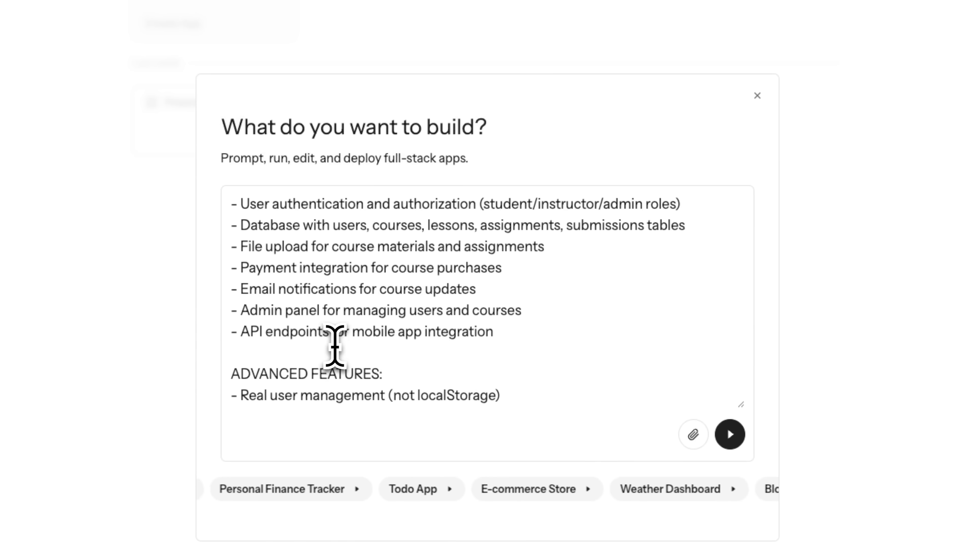
pyautogui.scroll(-8, 405, 351)
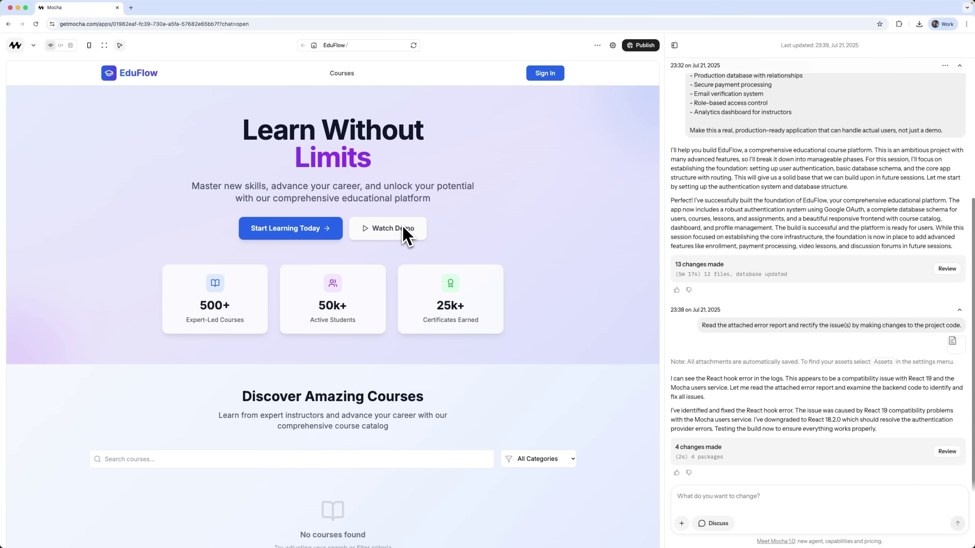
# - Scroll through the built EduFlow landing page and its course catalog in the preview
pyautogui.scroll(-5, 548, 355)
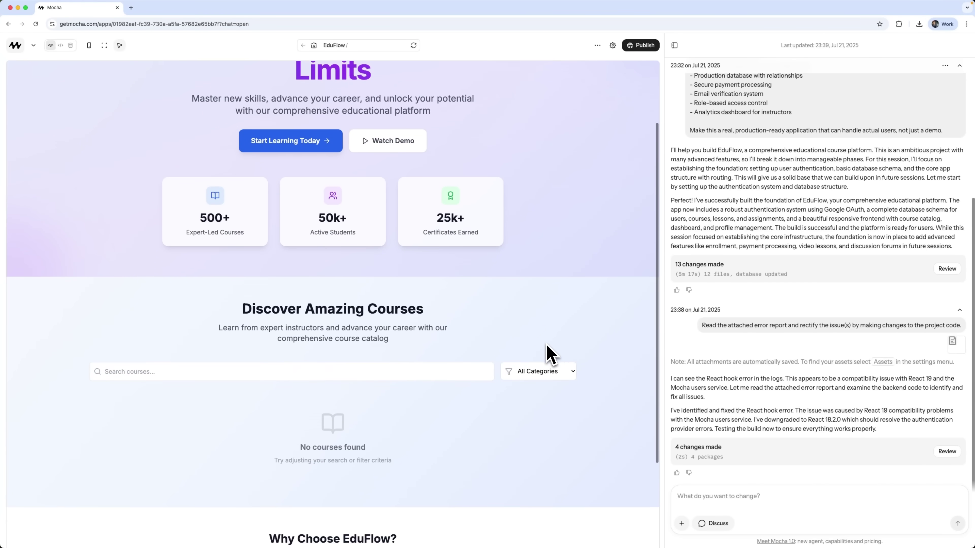
pyautogui.scroll(-2, 549, 355)
pyautogui.scroll(5, 549, 355)
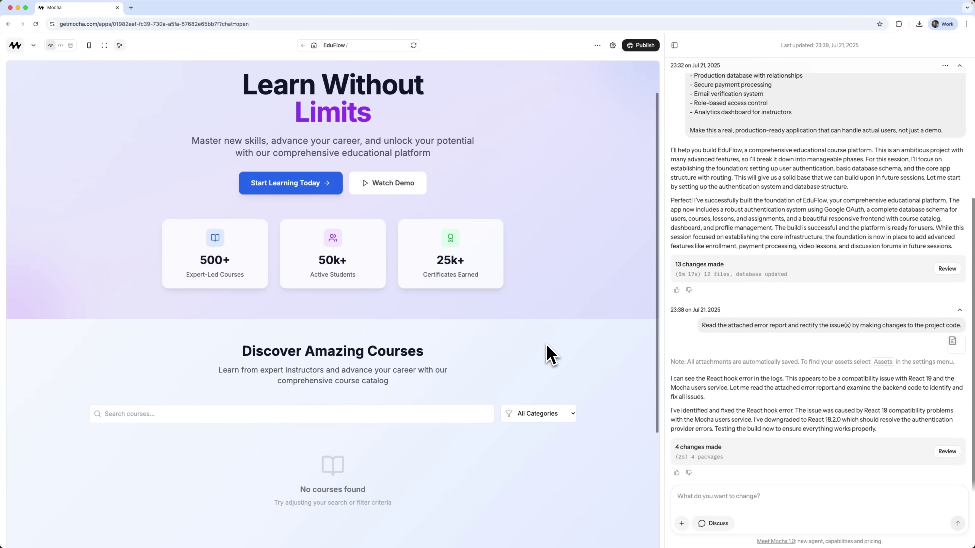
pyautogui.scroll(-2, 549, 355)
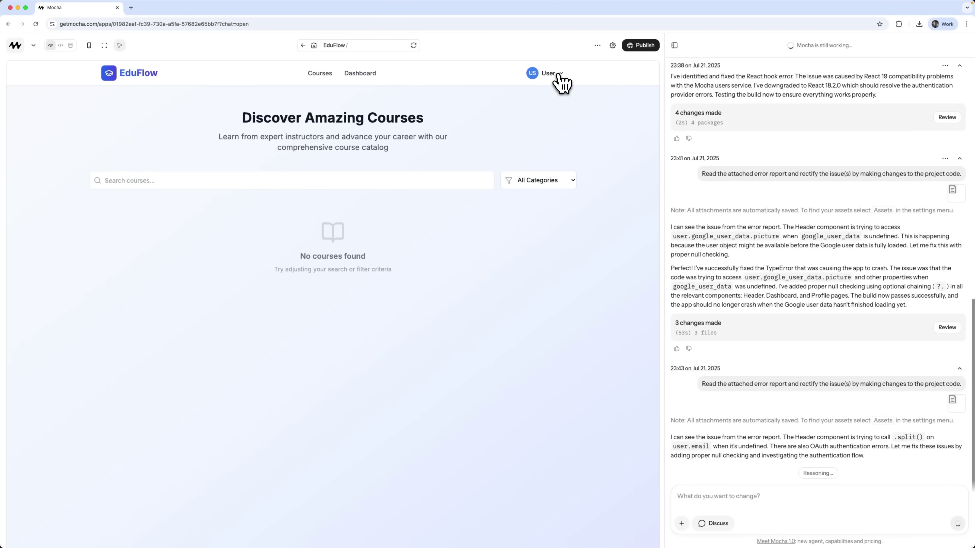
# - Visit the EduFlow student dashboard, then open the Profile page in edit mode
pyautogui.click(558, 74)
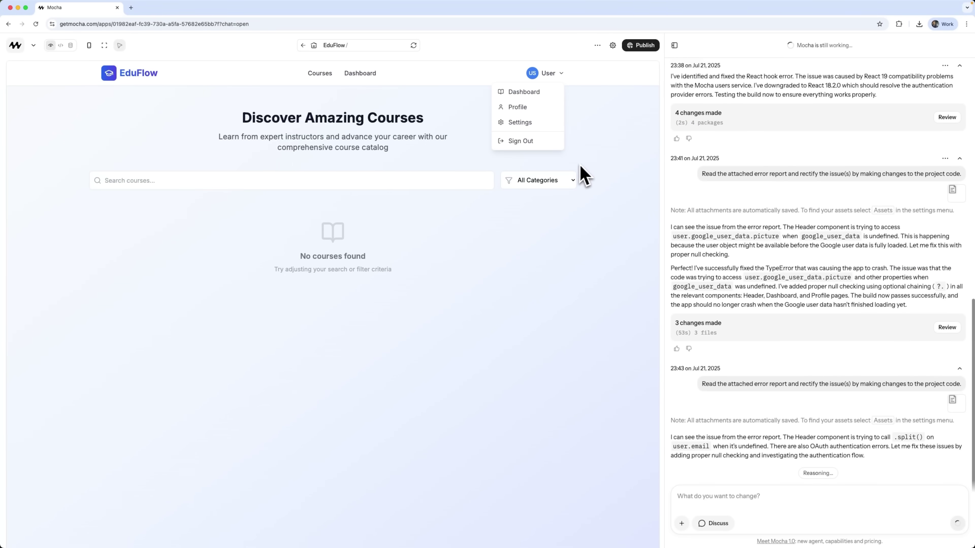
pyautogui.click(531, 92)
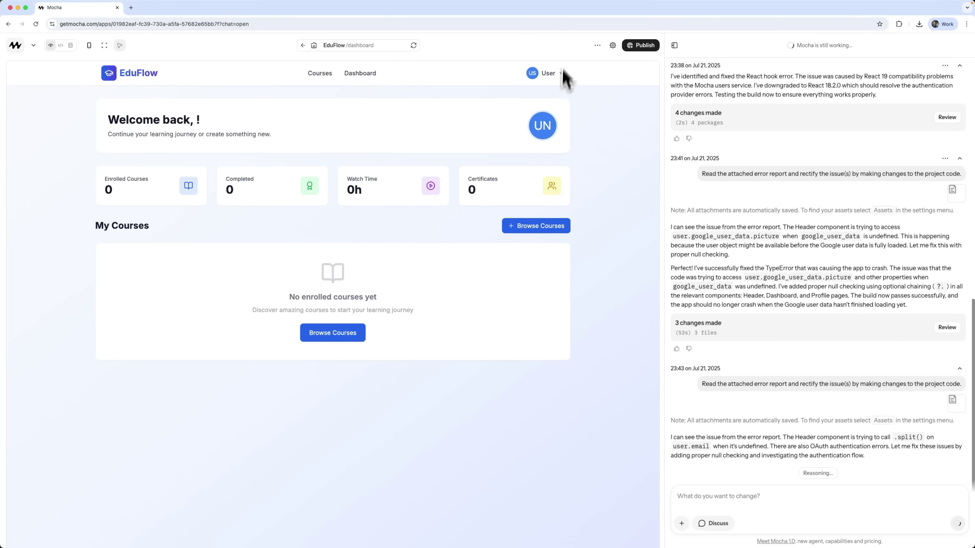
pyautogui.click(556, 75)
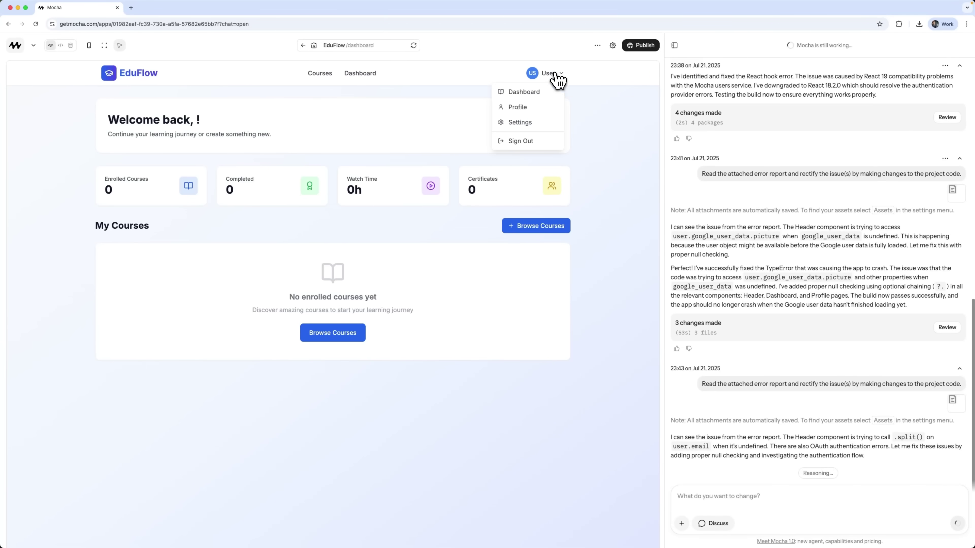
pyautogui.click(534, 112)
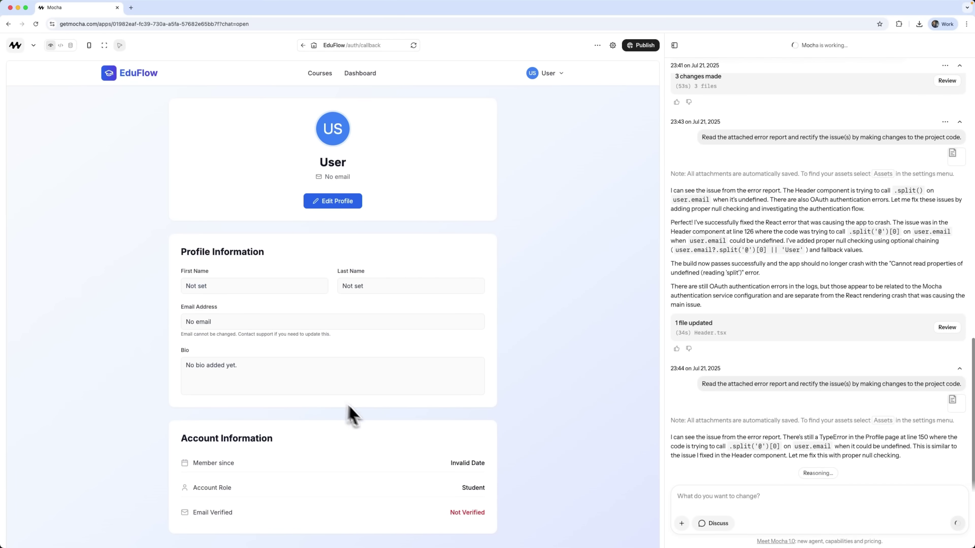
pyautogui.click(350, 213)
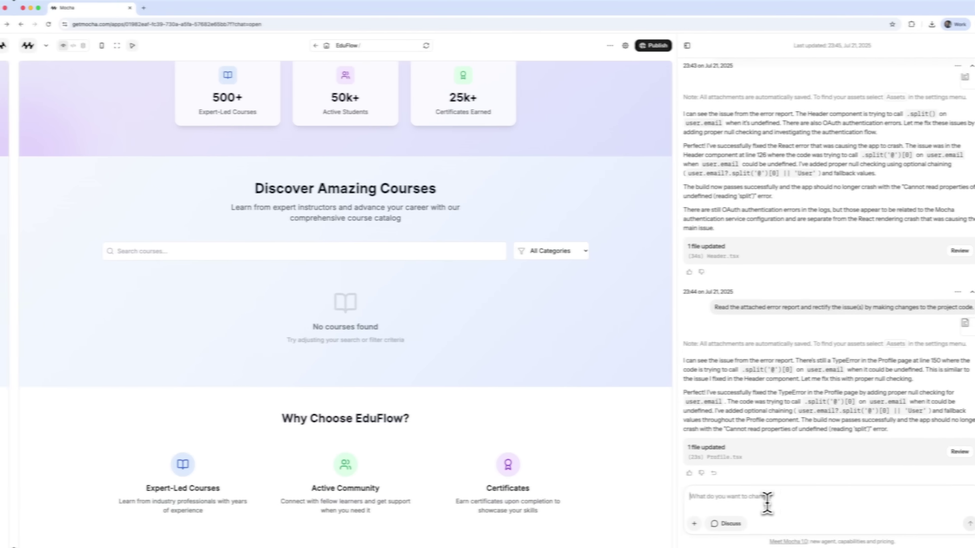
# - Send Mocha the request to add admin functionality to EduFlow
pyautogui.click(761, 499)
pyautogui.press('super+v')
pyautogui.scroll(10, 787, 454)
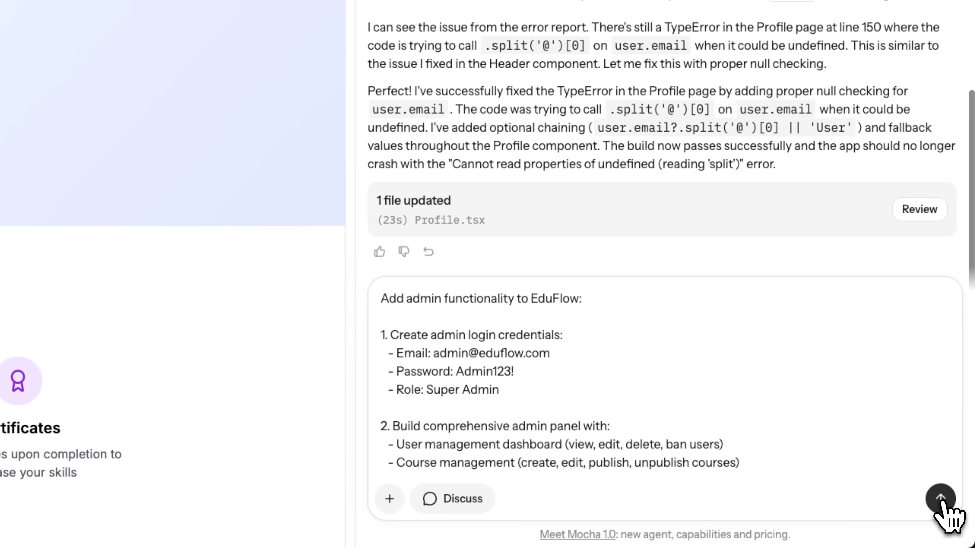
pyautogui.click(958, 524)
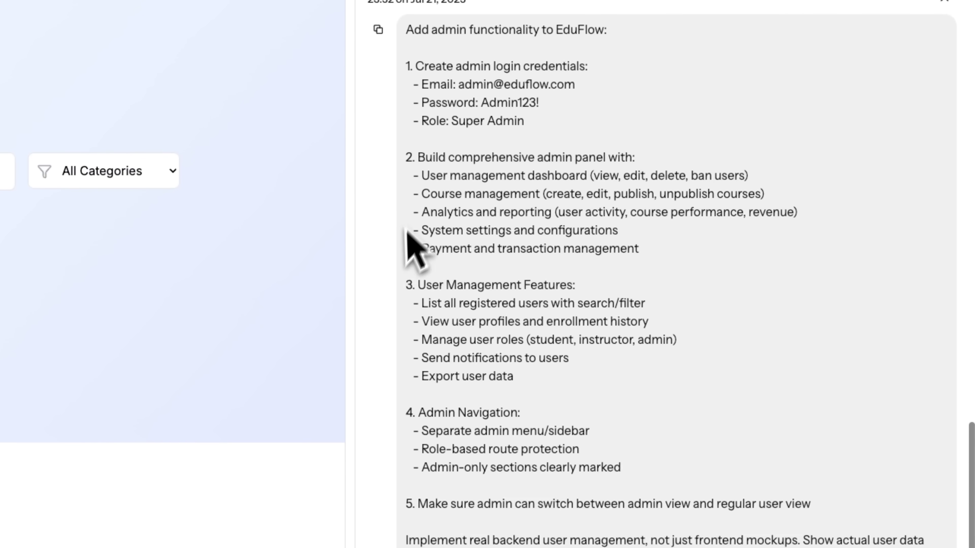
# - Scroll through the agent's summary of the finished admin panel
pyautogui.scroll(-1, 457, 399)
pyautogui.scroll(-2, 435, 283)
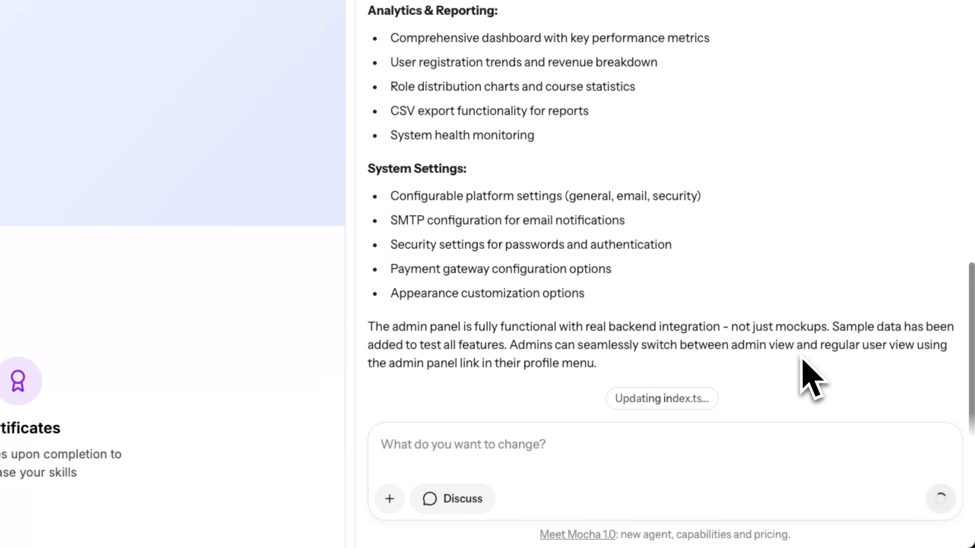
pyautogui.scroll(10, 806, 379)
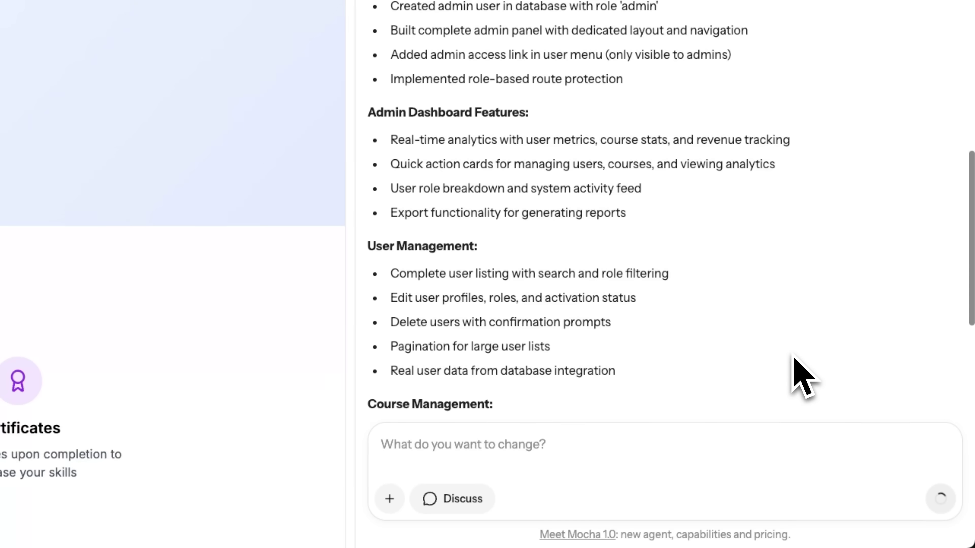
pyautogui.scroll(-8, 793, 358)
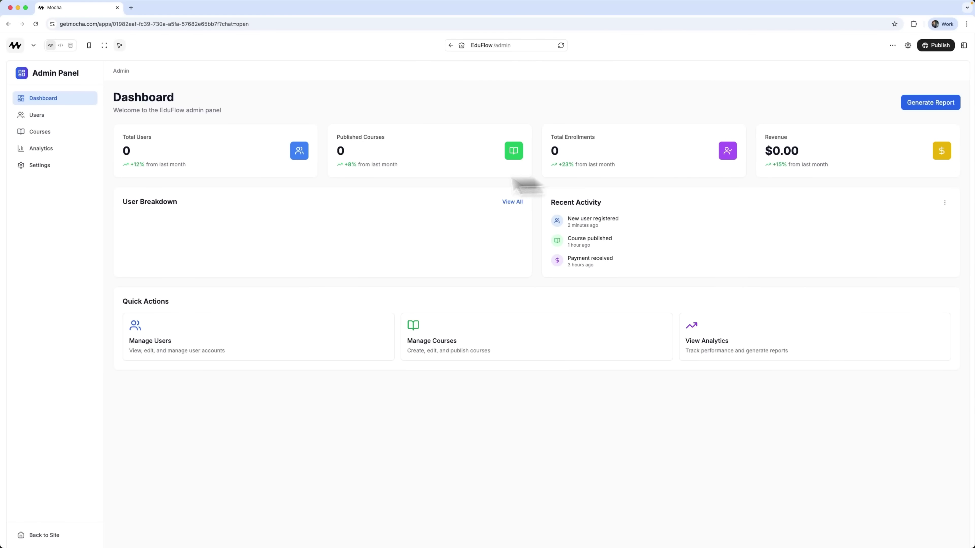
pyautogui.click(52, 116)
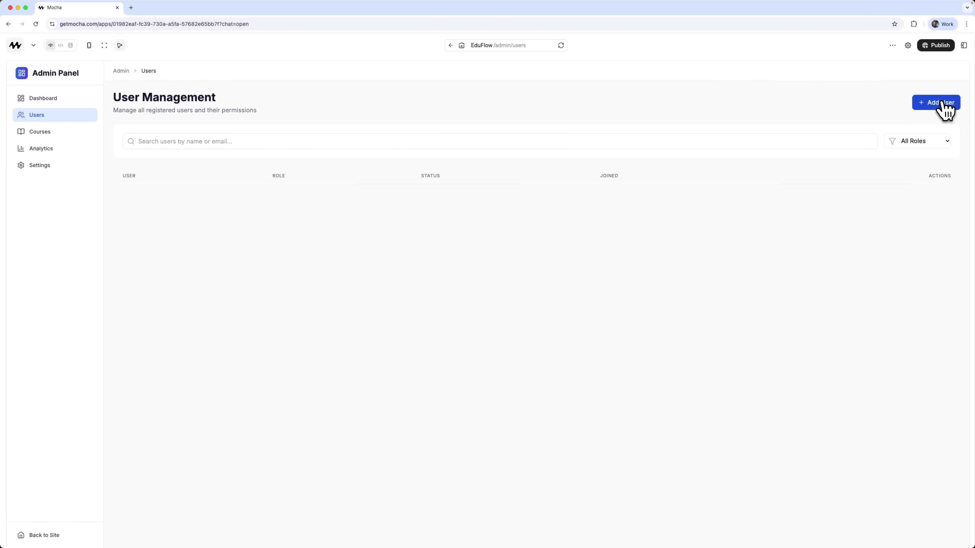
pyautogui.click(40, 133)
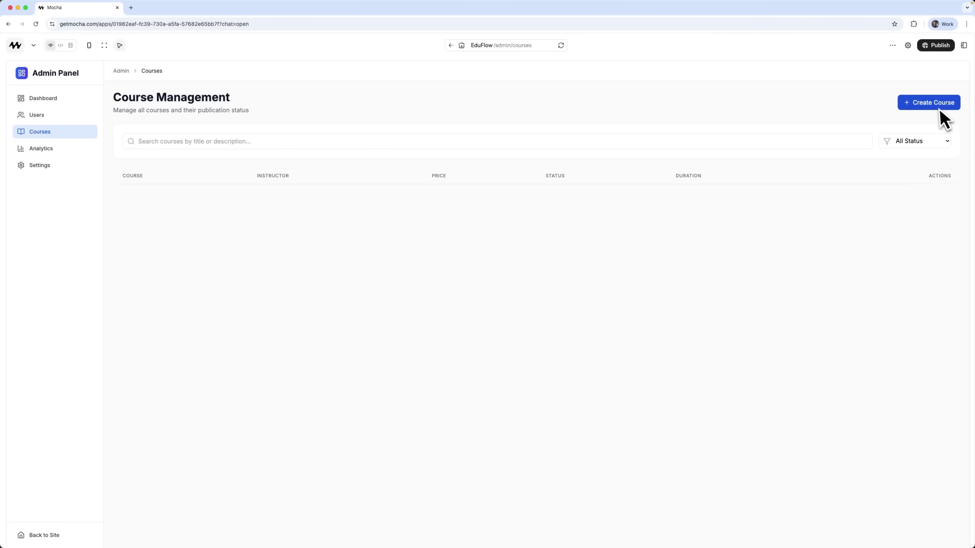
pyautogui.click(44, 153)
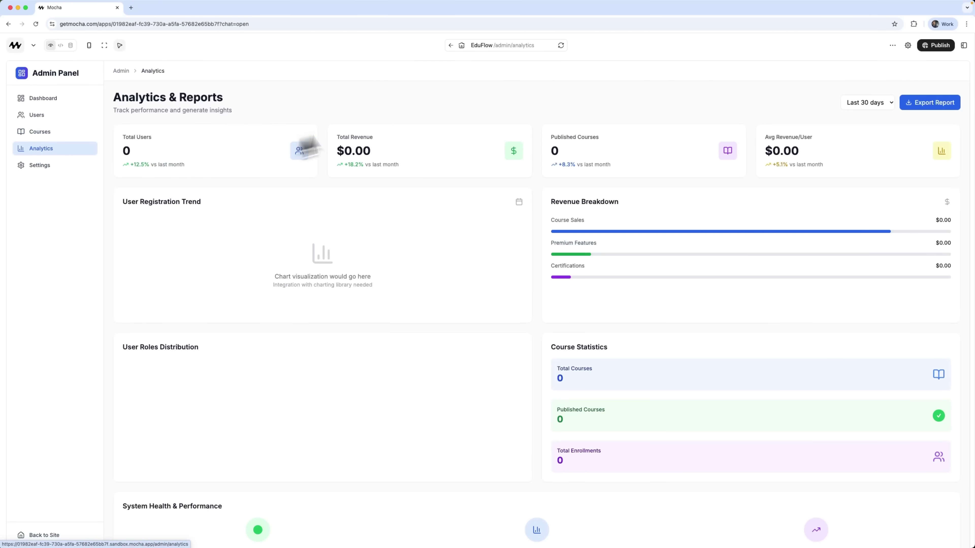
pyautogui.scroll(-2, 542, 219)
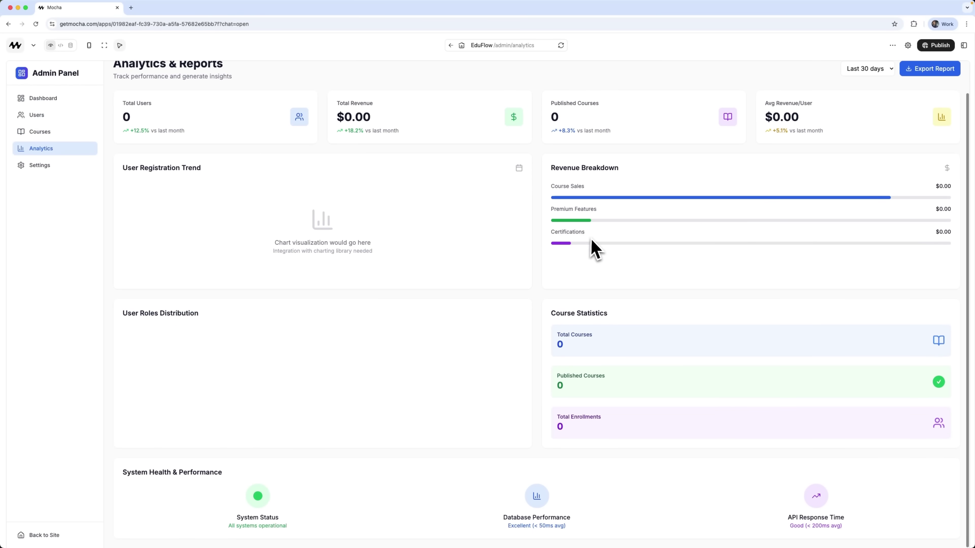
pyautogui.click(42, 167)
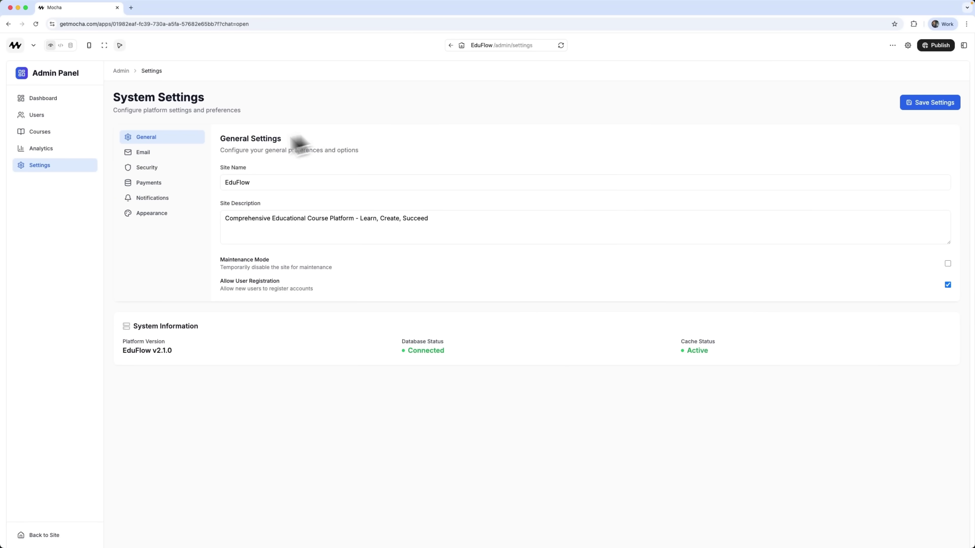
pyautogui.click(149, 153)
pyautogui.click(152, 168)
pyautogui.click(153, 185)
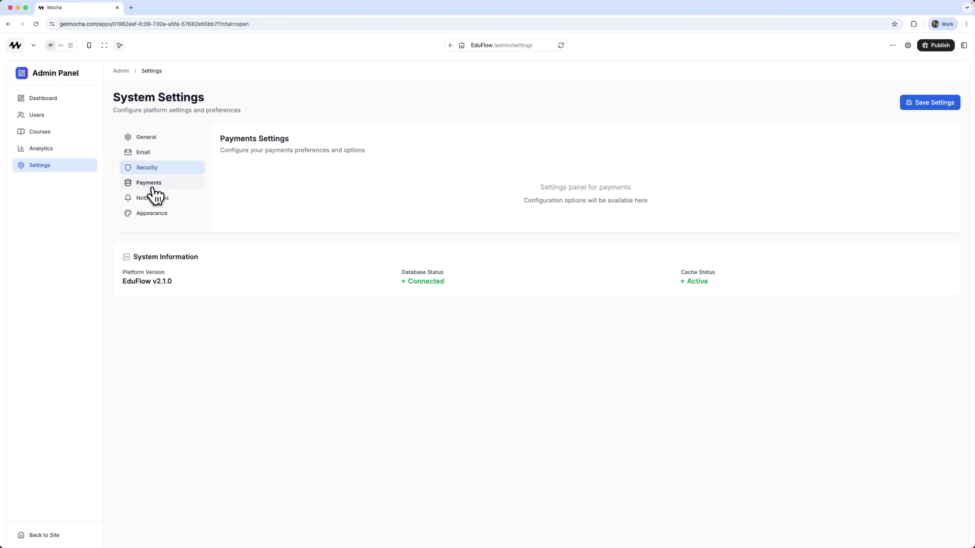
pyautogui.click(156, 200)
pyautogui.click(159, 214)
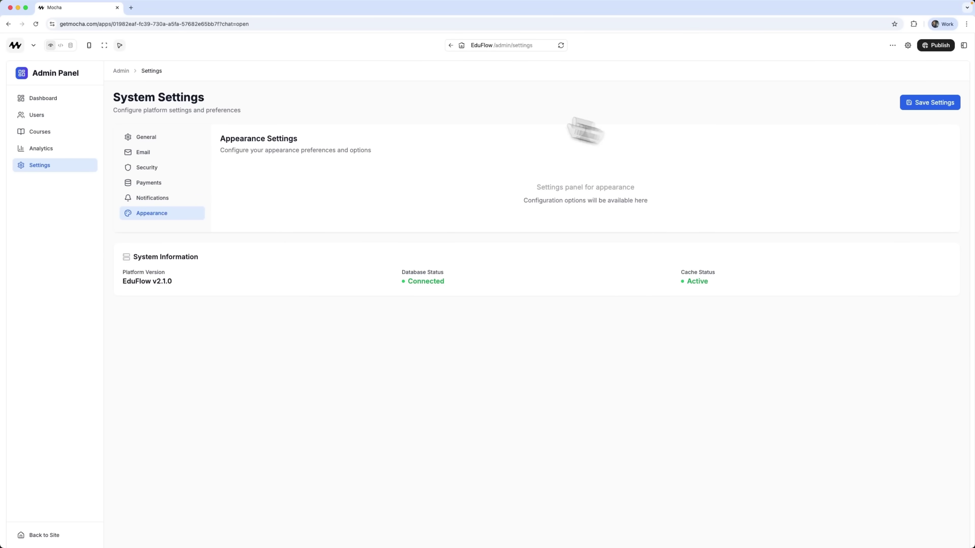
pyautogui.click(43, 99)
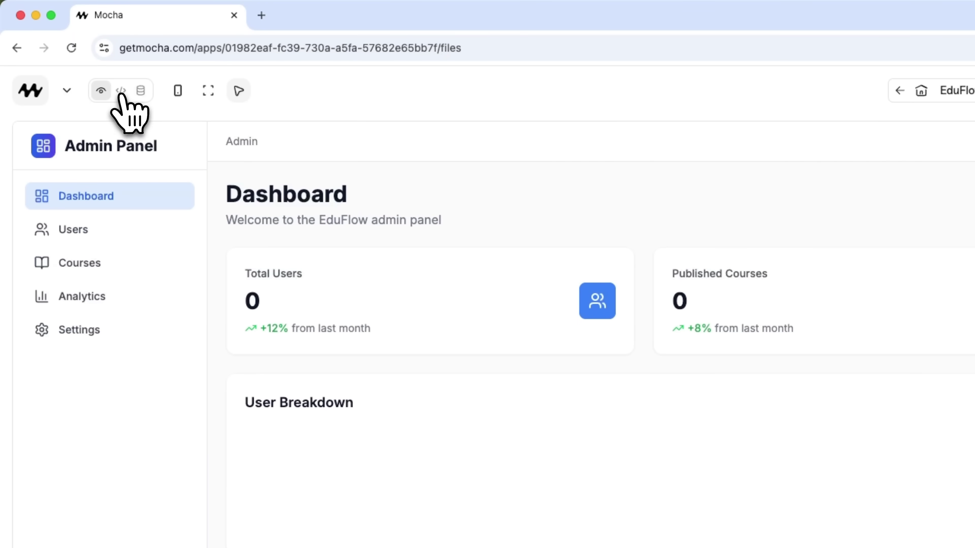
# - Inspect the project's index.html and package.json in Code view
pyautogui.click(121, 92)
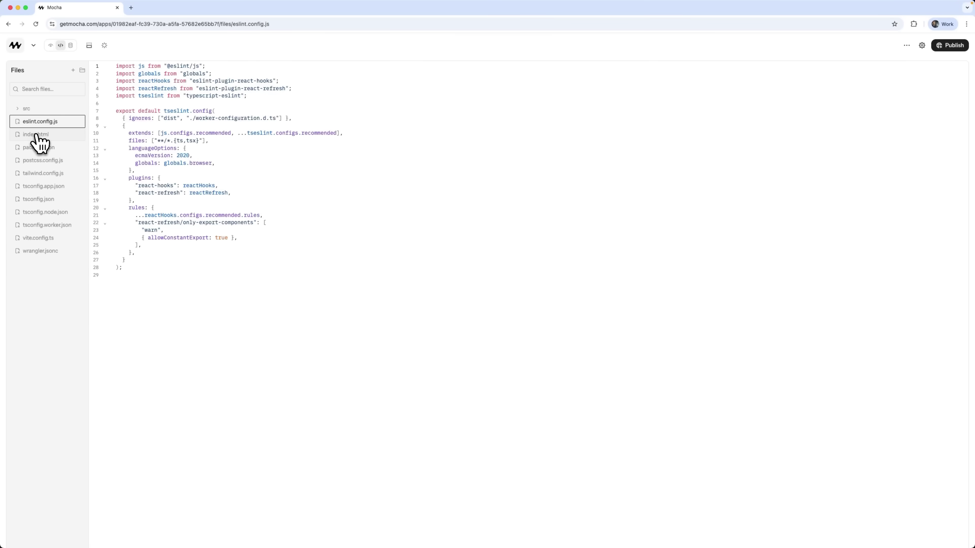
pyautogui.click(36, 135)
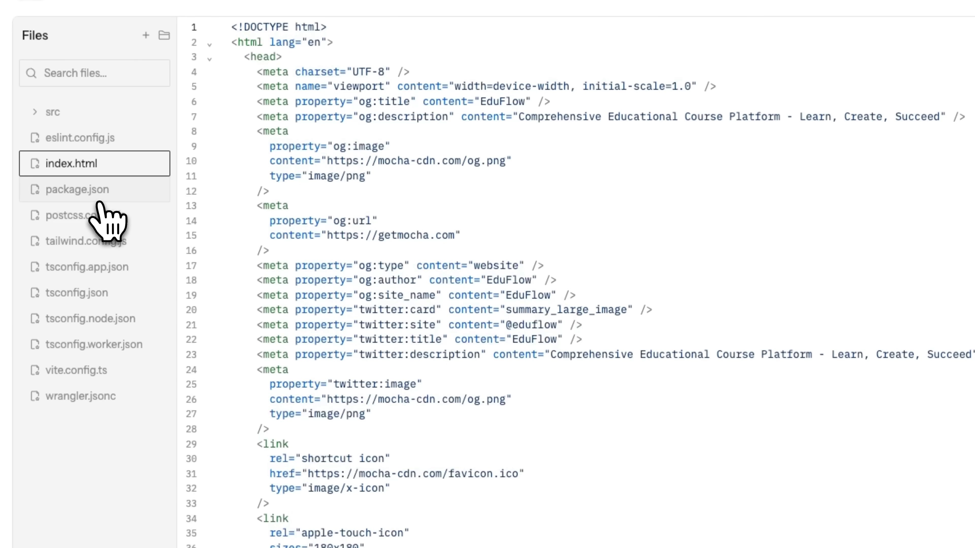
pyautogui.click(99, 199)
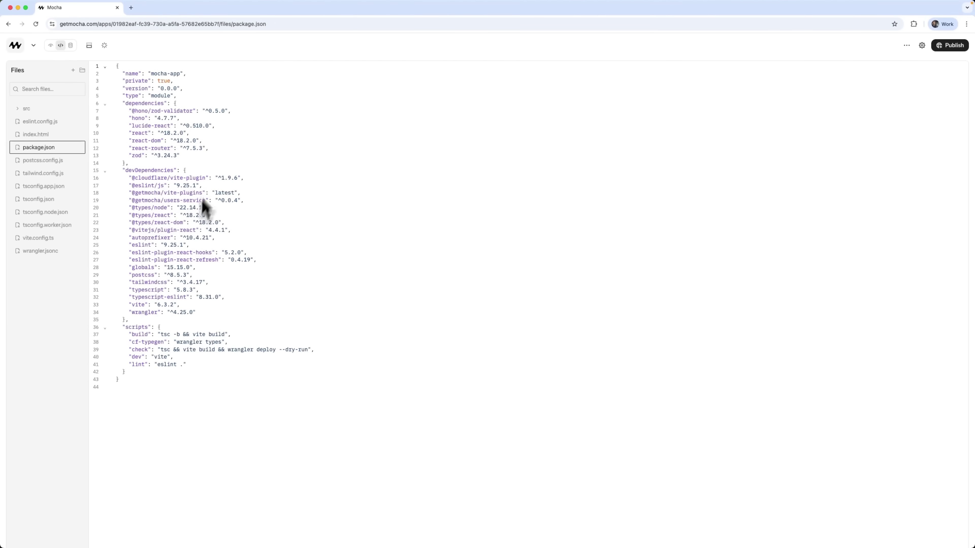
# - Check the empty assignments table in Database view, then return to Preview
pyautogui.click(71, 45)
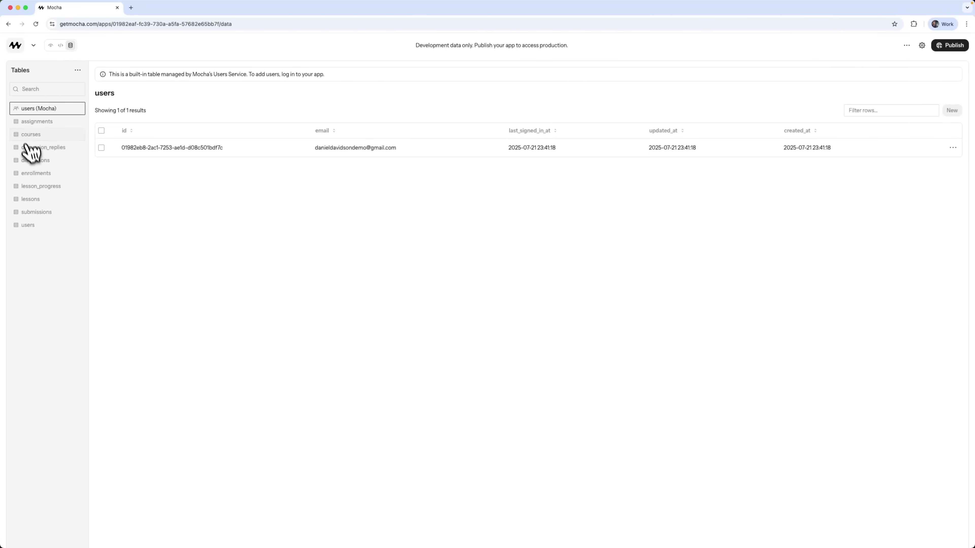
pyautogui.click(35, 122)
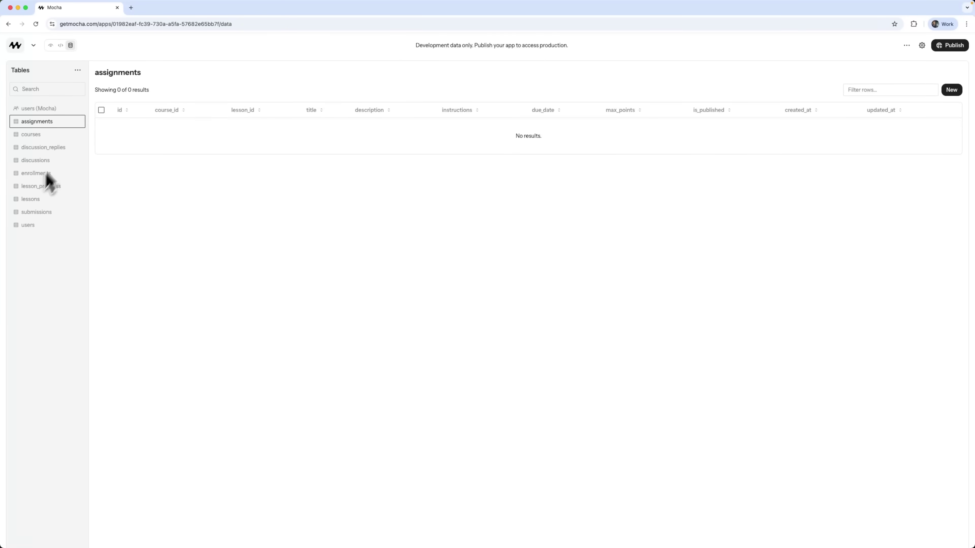
pyautogui.click(51, 46)
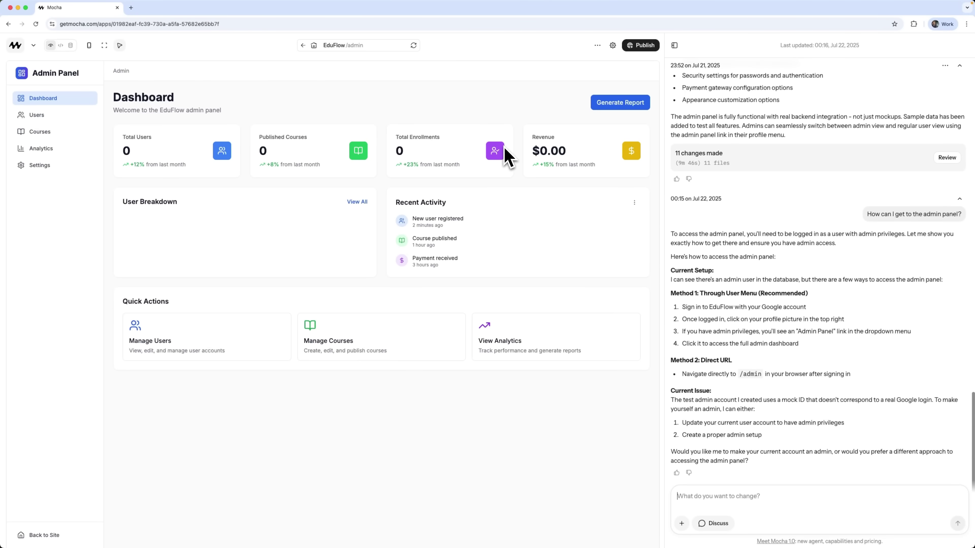
# - Preview the EduFlow home page at phone width, then bring up the Publish options
pyautogui.click(89, 46)
pyautogui.scroll(-5, 347, 211)
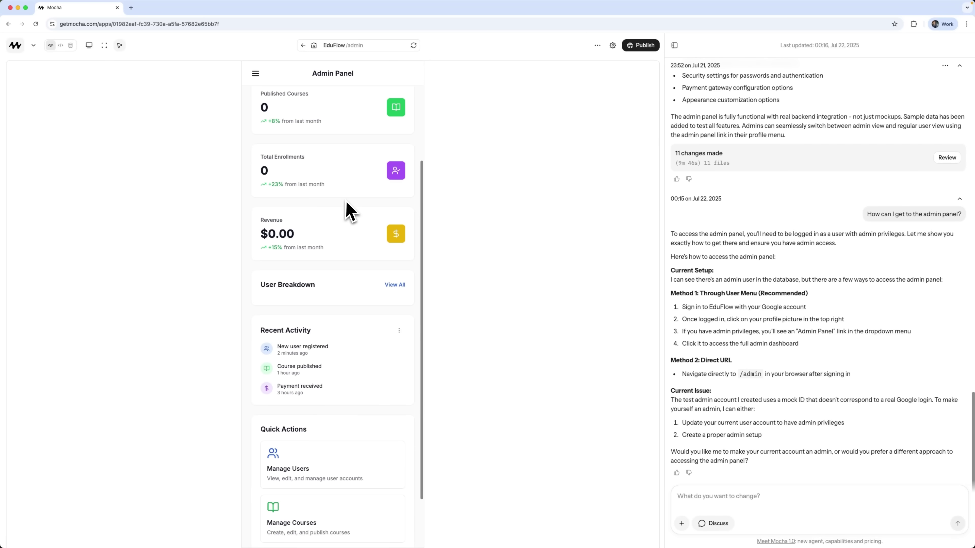
pyautogui.scroll(5, 347, 211)
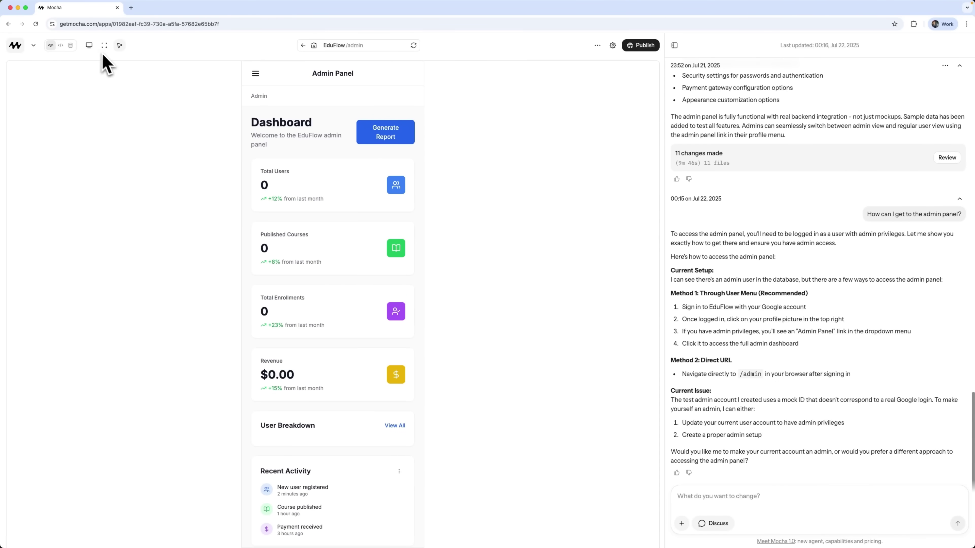
pyautogui.click(89, 45)
pyautogui.click(89, 45)
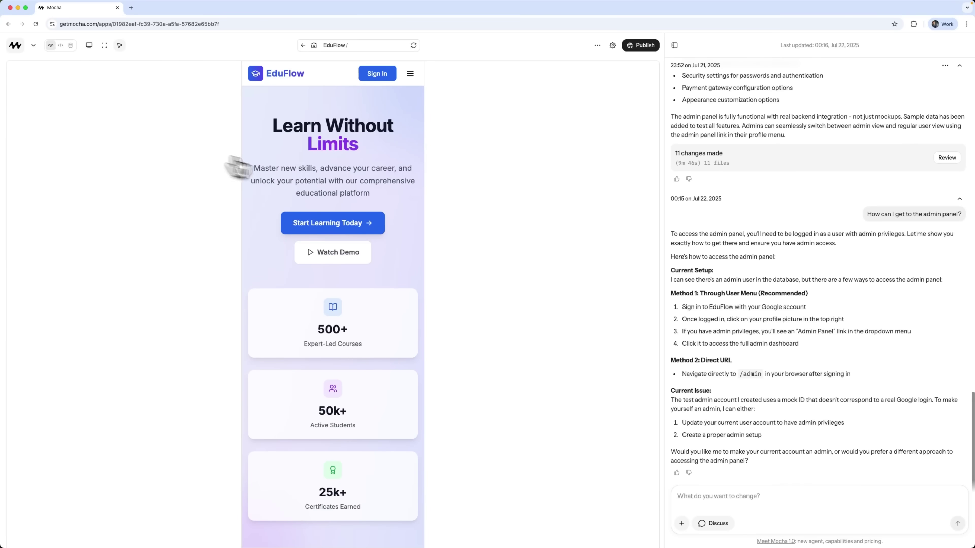
pyautogui.scroll(-15, 258, 170)
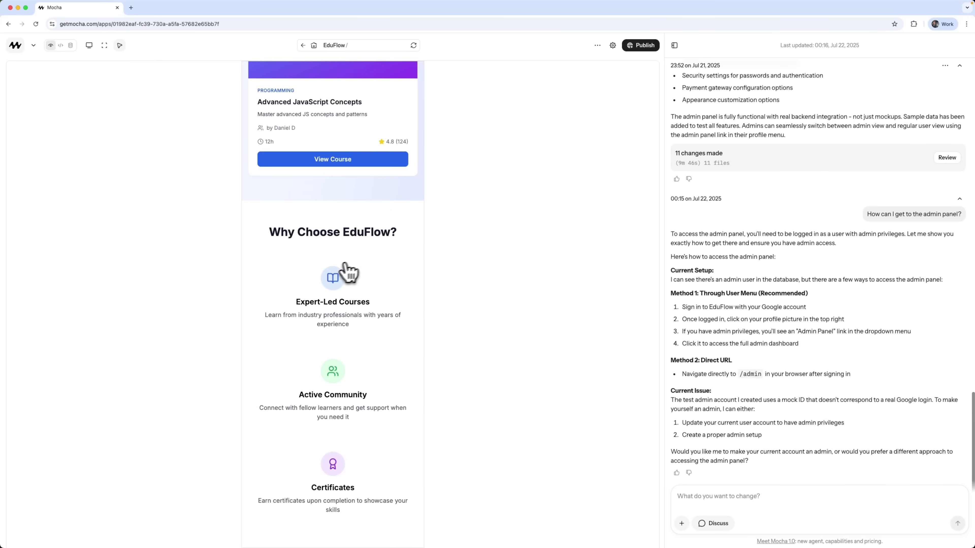
pyautogui.scroll(15, 343, 275)
pyautogui.click(644, 46)
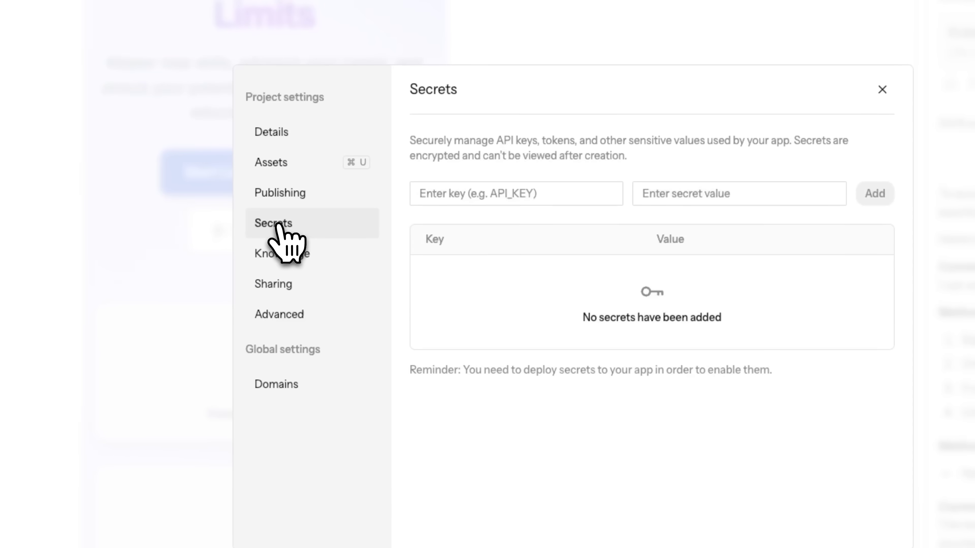
# - Browse the Knowledge, Sharing and Advanced pages of Project settings
pyautogui.click(340, 264)
pyautogui.click(273, 284)
pyautogui.click(273, 314)
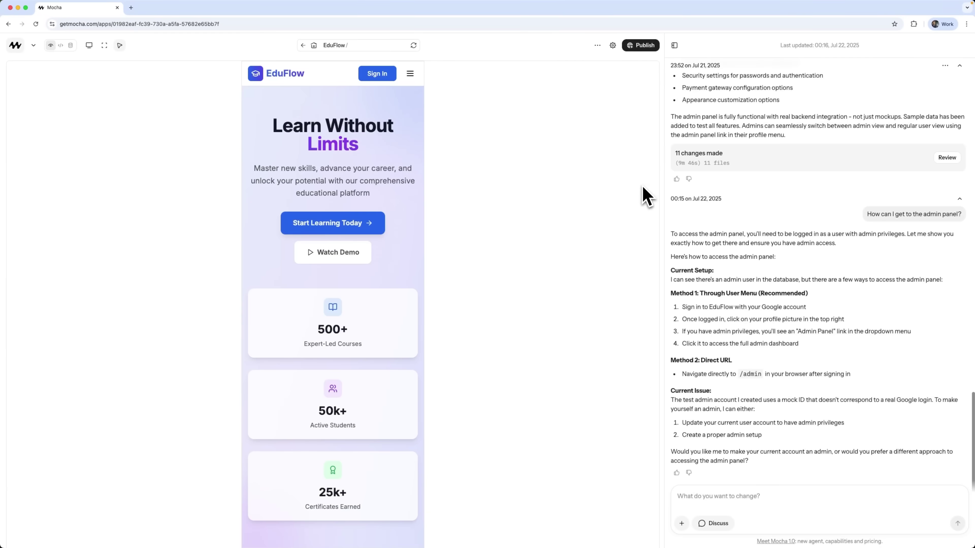
# - Publish the latest EduFlow changes and view the live eduflow.mocha.app site
pyautogui.click(641, 45)
pyautogui.click(626, 129)
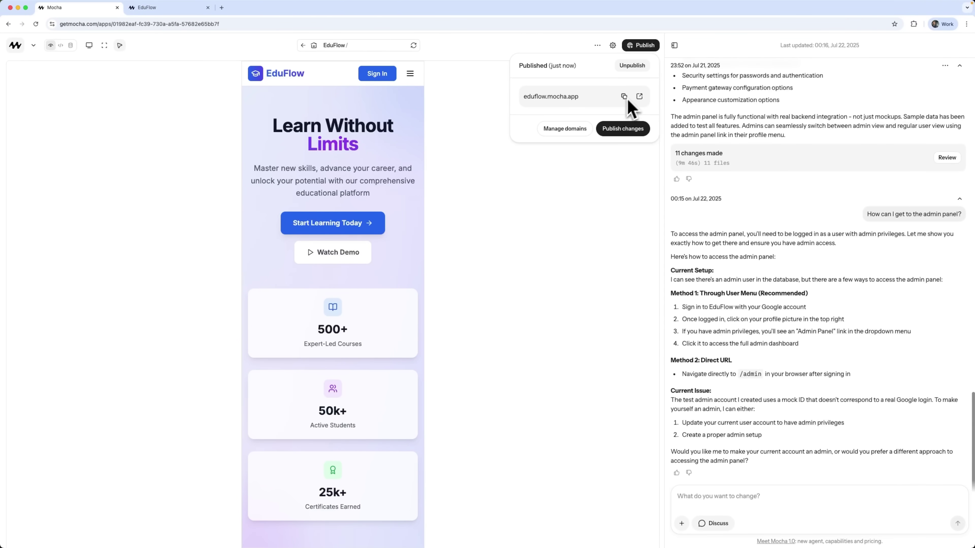
pyautogui.click(172, 16)
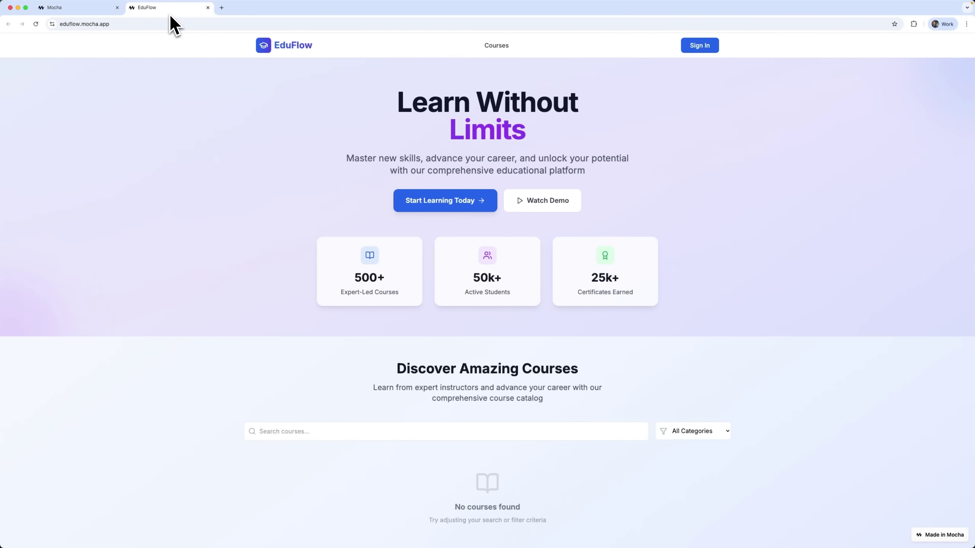
pyautogui.scroll(-5, 474, 239)
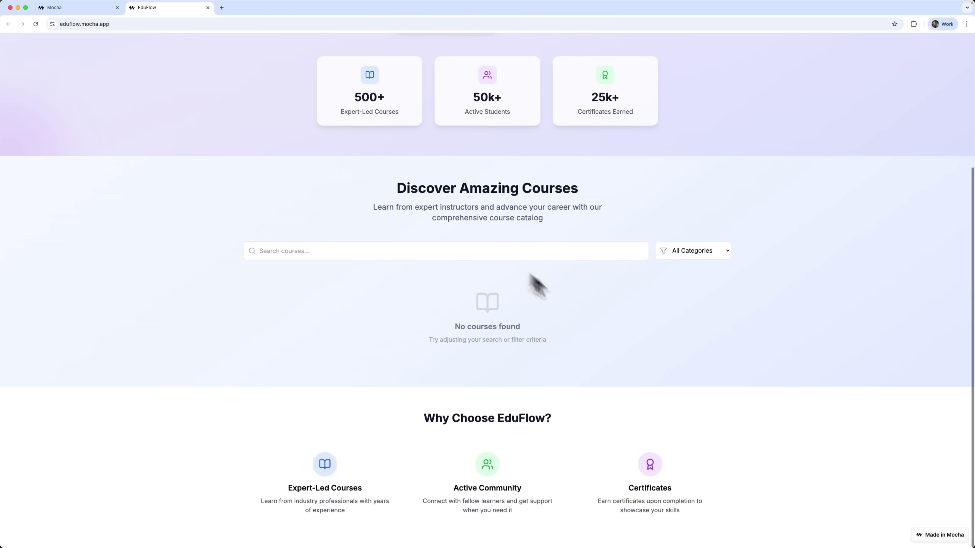
pyautogui.scroll(3, 592, 319)
pyautogui.scroll(2, 639, 346)
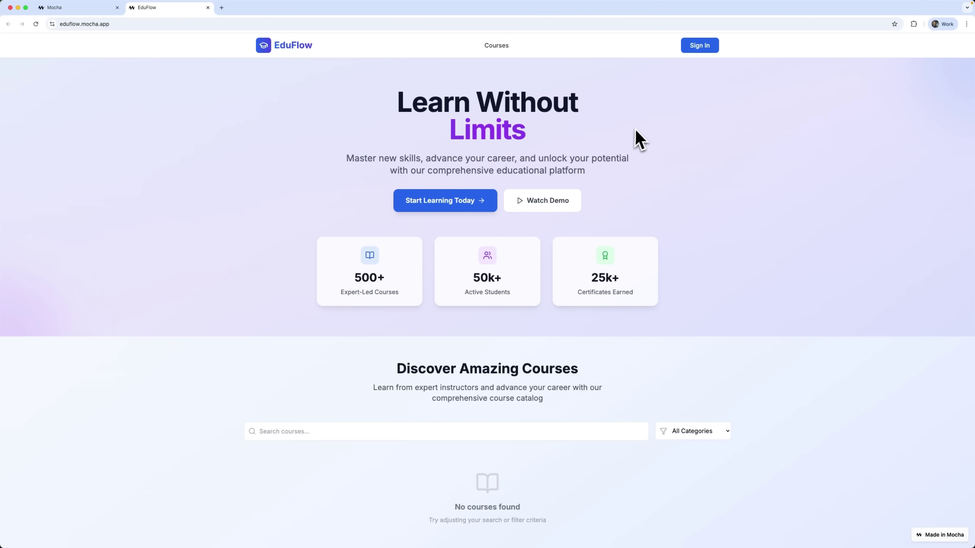
# - Sign in to live EduFlow with Google, visit Courses, Dashboard and Profile, then sign out
pyautogui.click(698, 50)
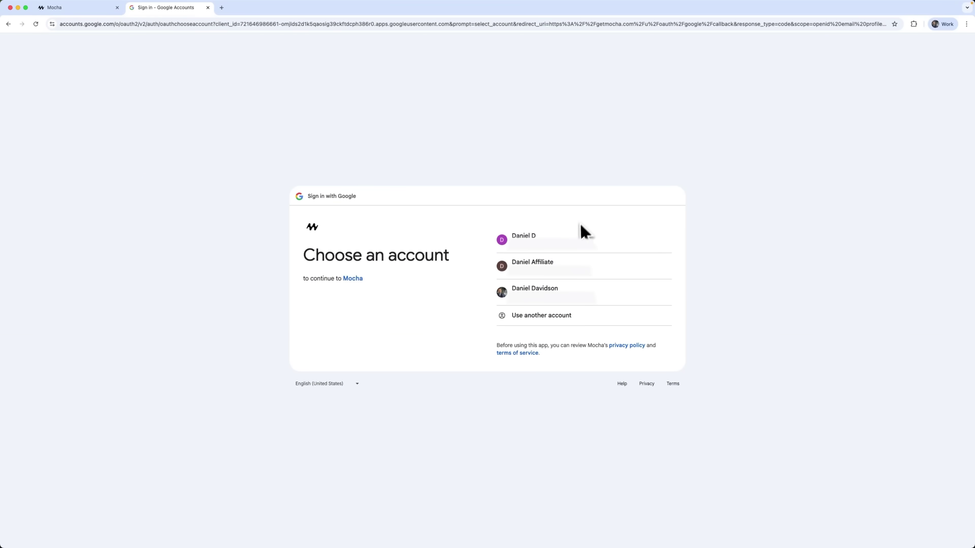
pyautogui.click(577, 238)
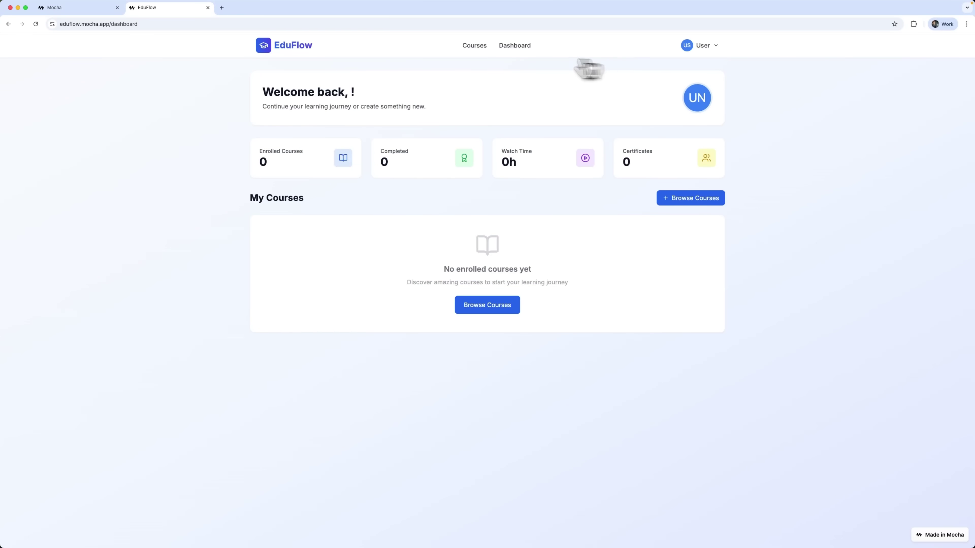
pyautogui.click(482, 51)
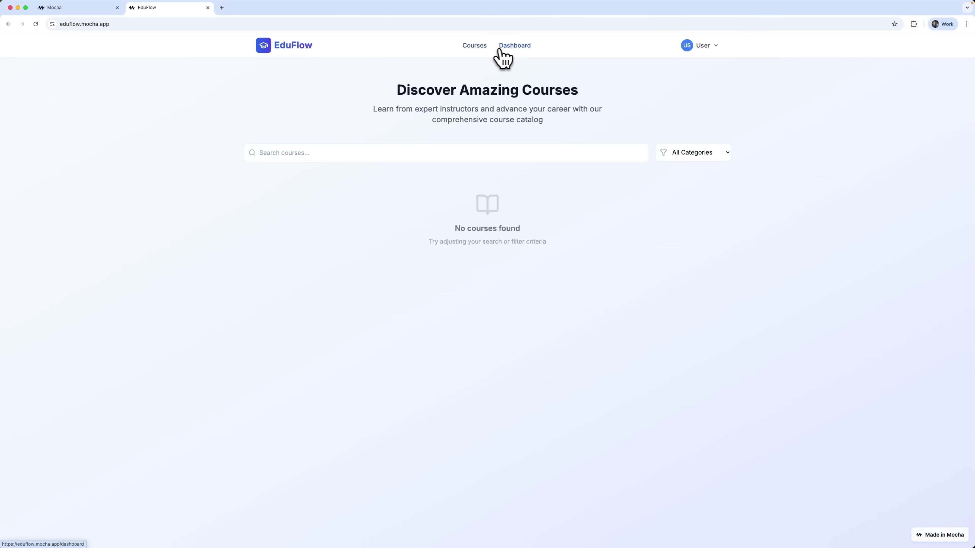
pyautogui.click(513, 50)
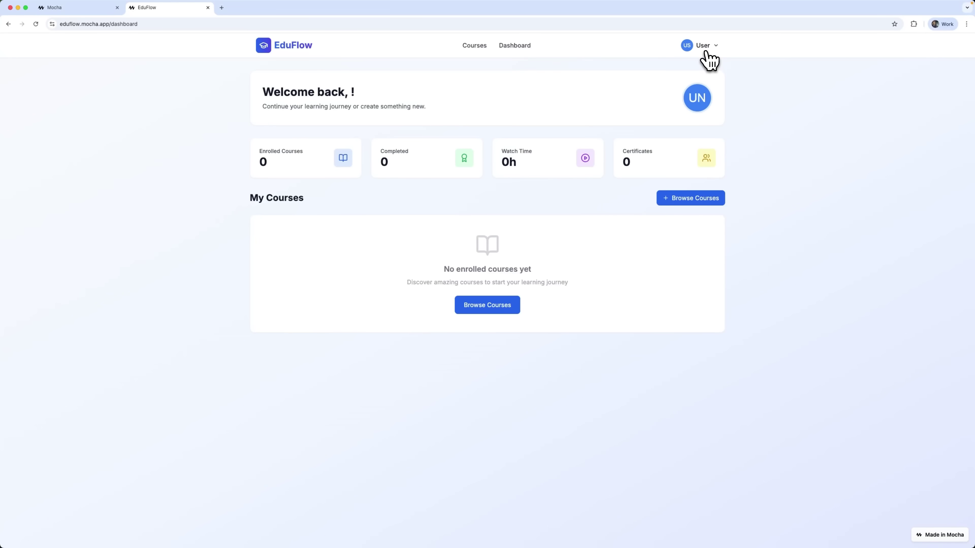
pyautogui.click(694, 85)
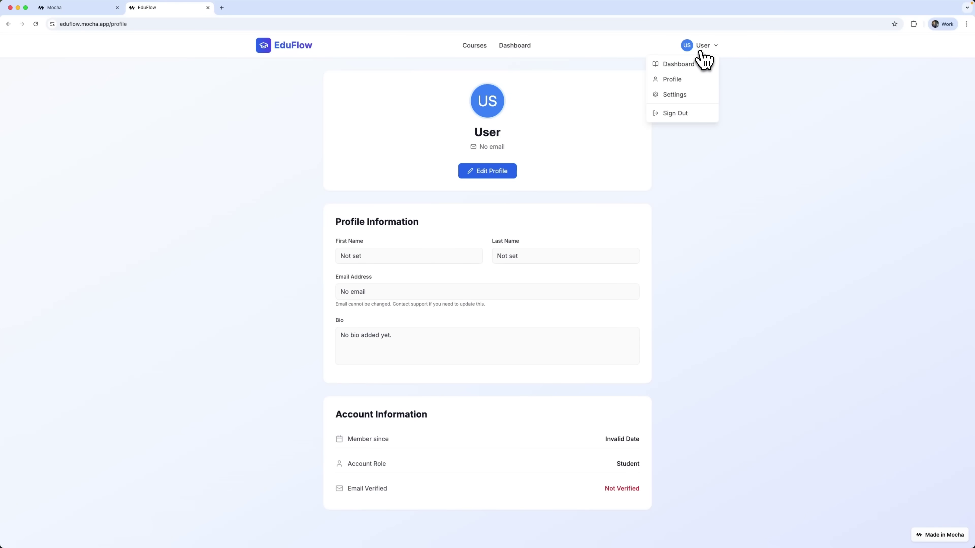
pyautogui.click(663, 118)
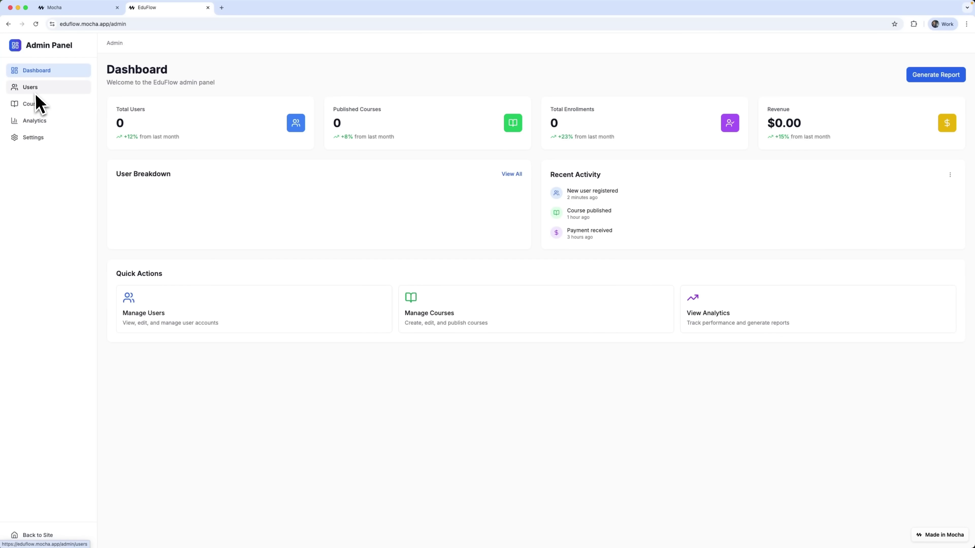
# - With a desktop-width preview, send Mocha the pasted email/password login-form prompt, then open the new Sign In form
pyautogui.click(94, 14)
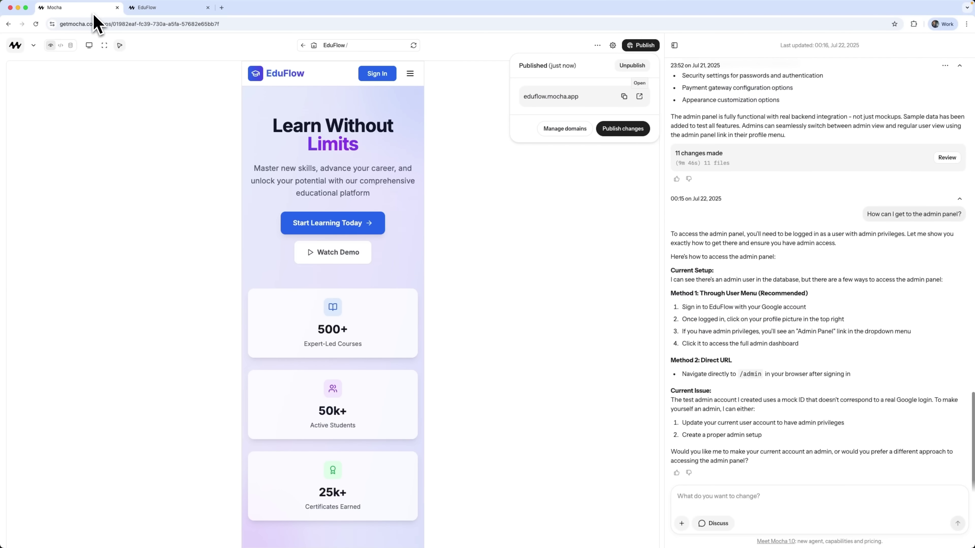
pyautogui.click(89, 45)
pyautogui.click(737, 507)
pyautogui.press('cmd+v')
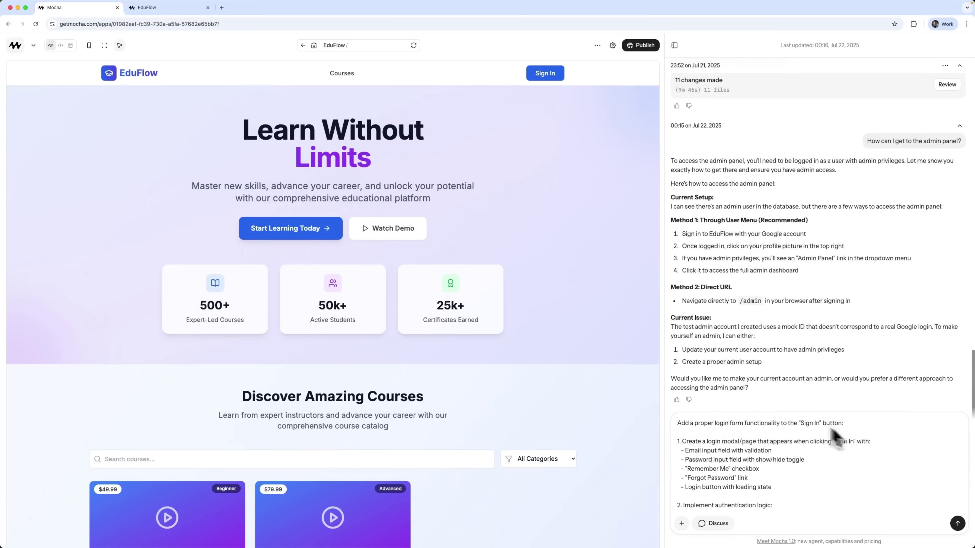
pyautogui.scroll(-4, 602, 367)
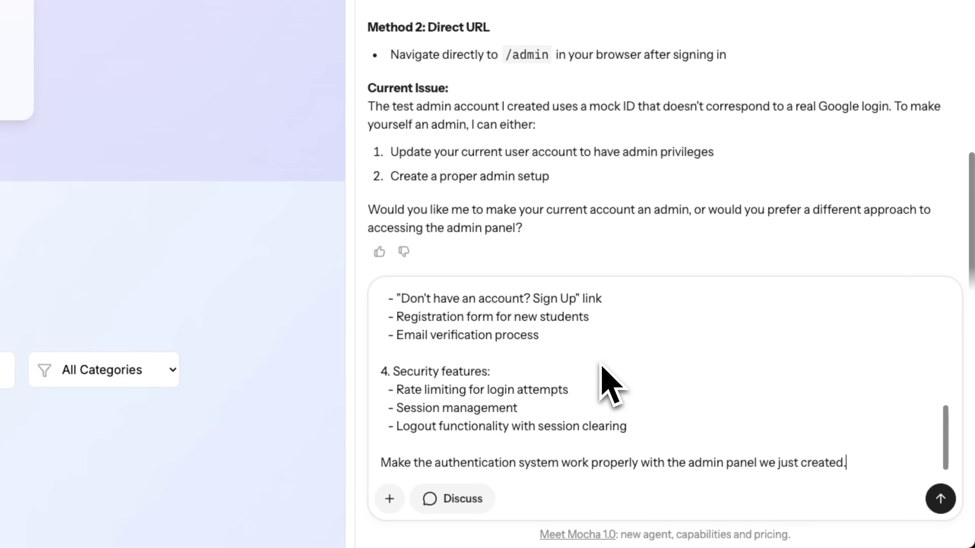
pyautogui.click(951, 502)
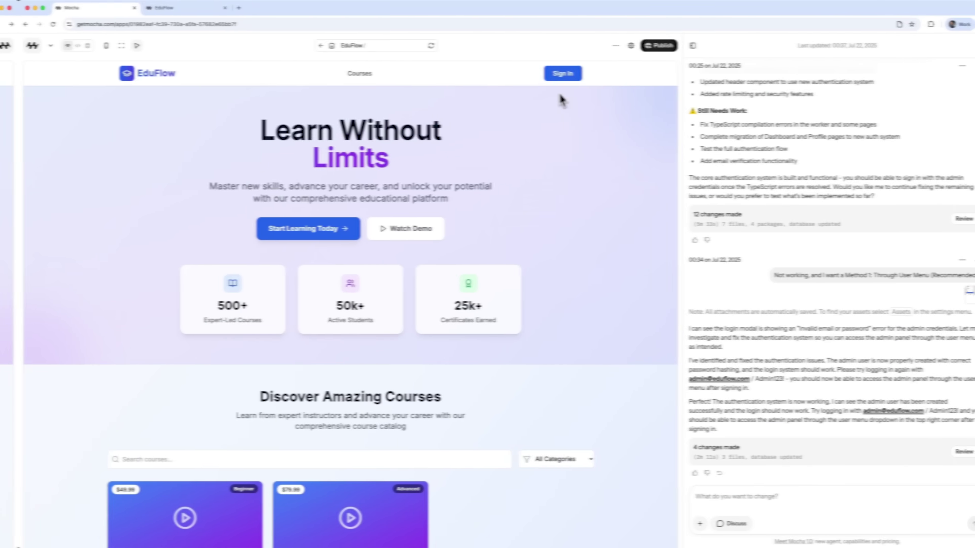
pyautogui.click(542, 77)
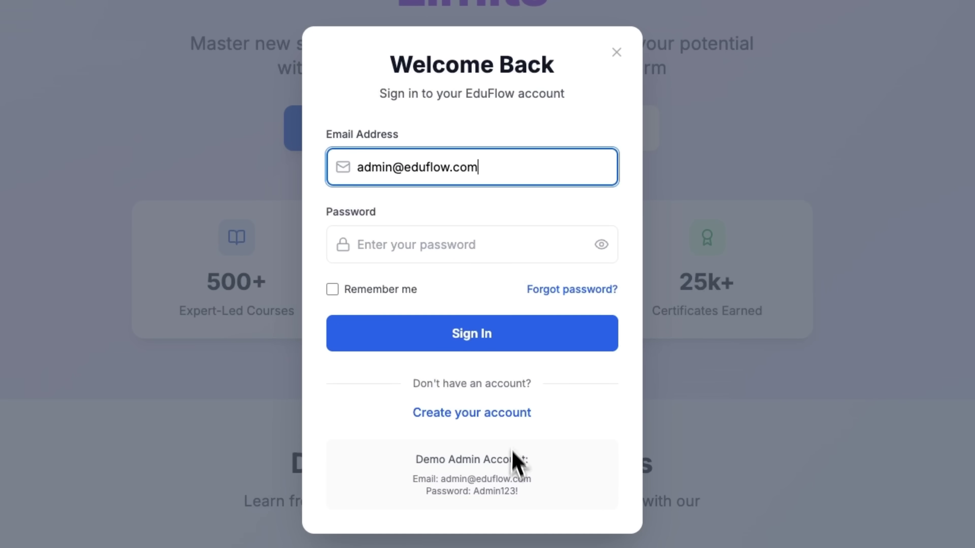
# - Sign in to the EduFlow preview as the demo admin using the copied demo password
pyautogui.moveTo(503, 493); pyautogui.dragTo(473, 492)
pyautogui.hotkey('ctrl', 'c')
pyautogui.click(438, 233)
pyautogui.hotkey('ctrl', 'v')
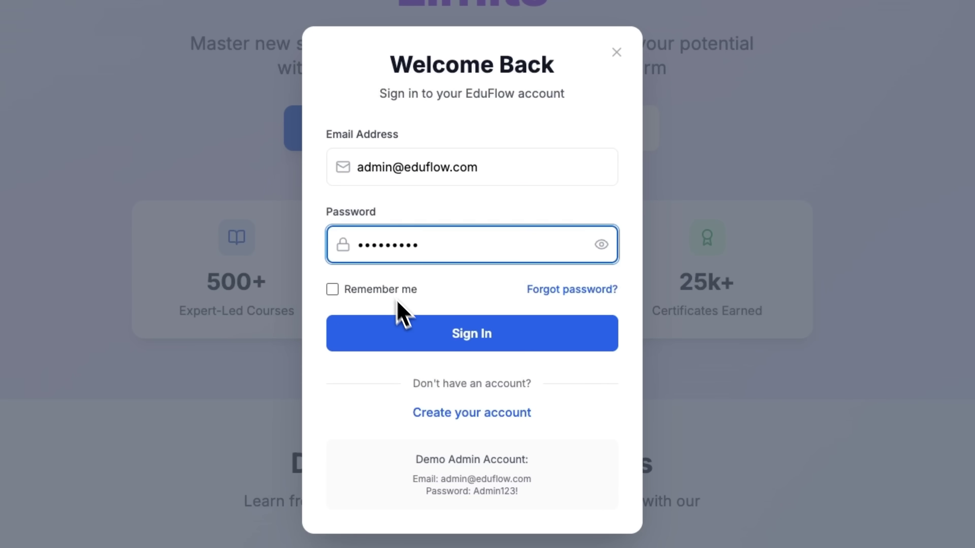
pyautogui.click(412, 331)
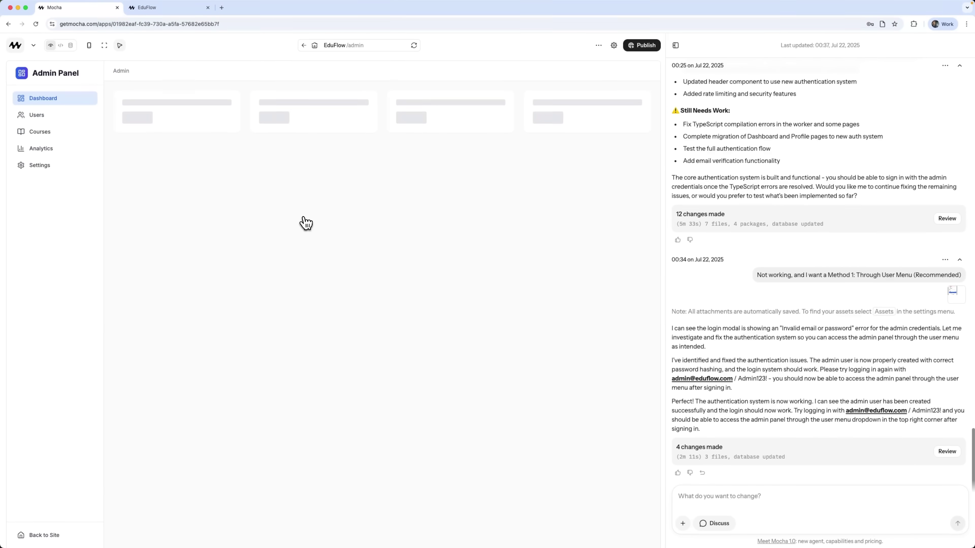
# - Review the admin panel's Users, Courses, Analytics and Settings pages
pyautogui.click(54, 115)
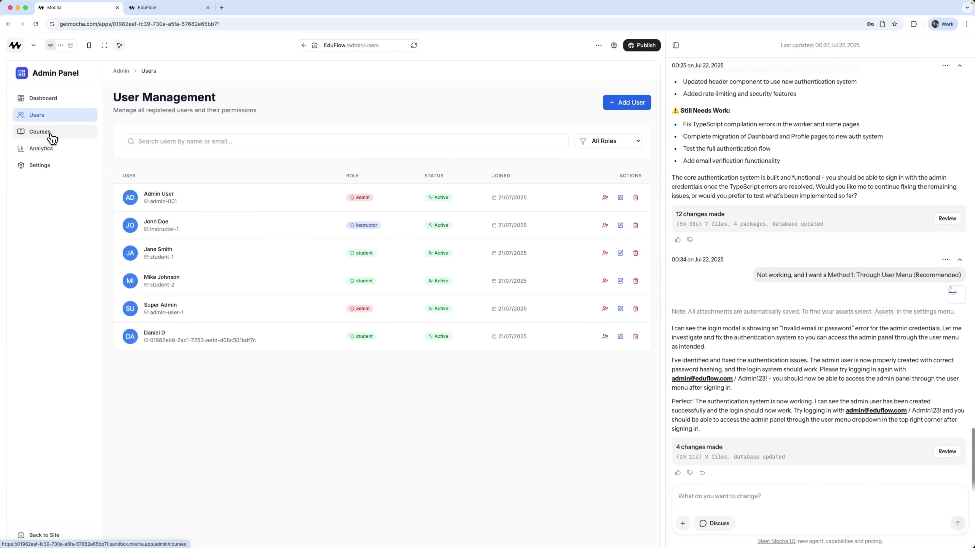
pyautogui.click(53, 137)
pyautogui.click(56, 150)
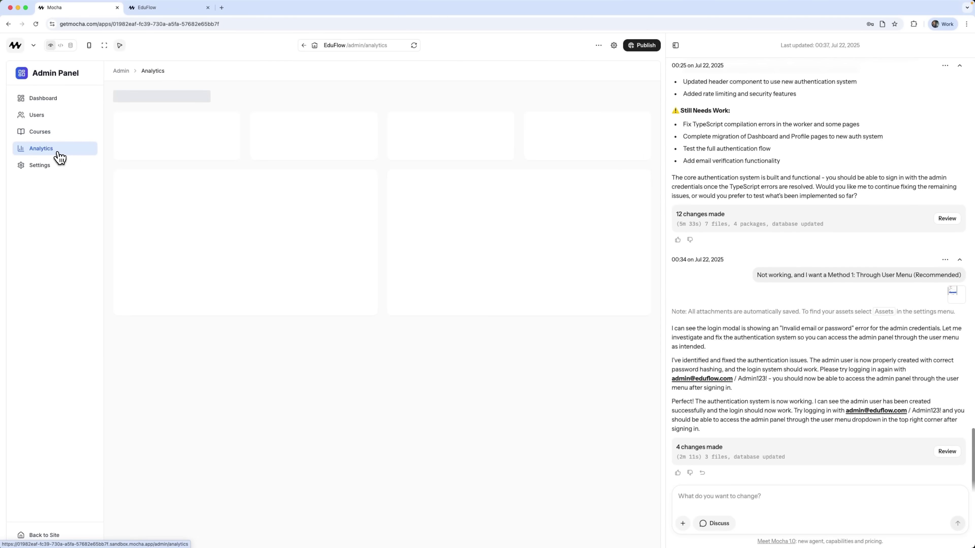
pyautogui.click(35, 169)
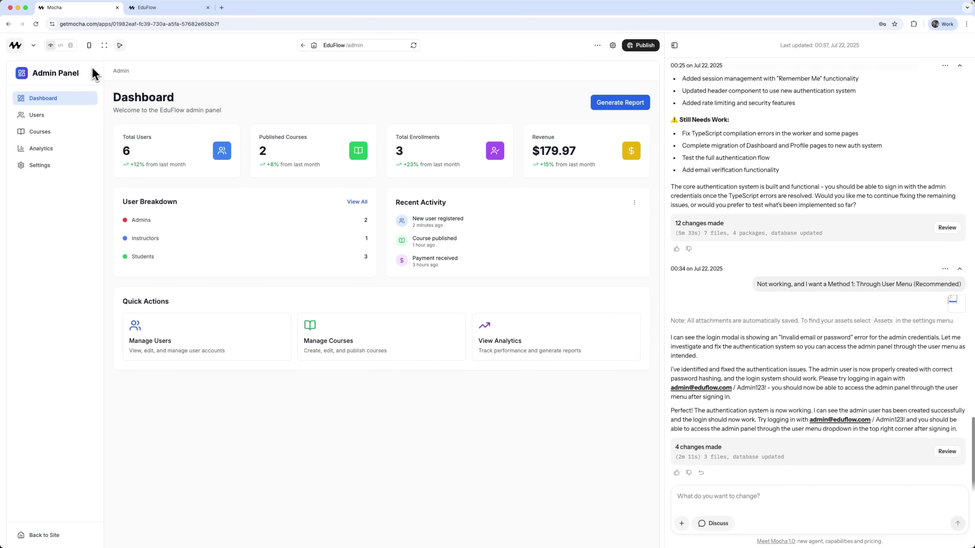
# - Return to /dashboard and reach the Dashboard page through the Admin menu
pyautogui.click(303, 47)
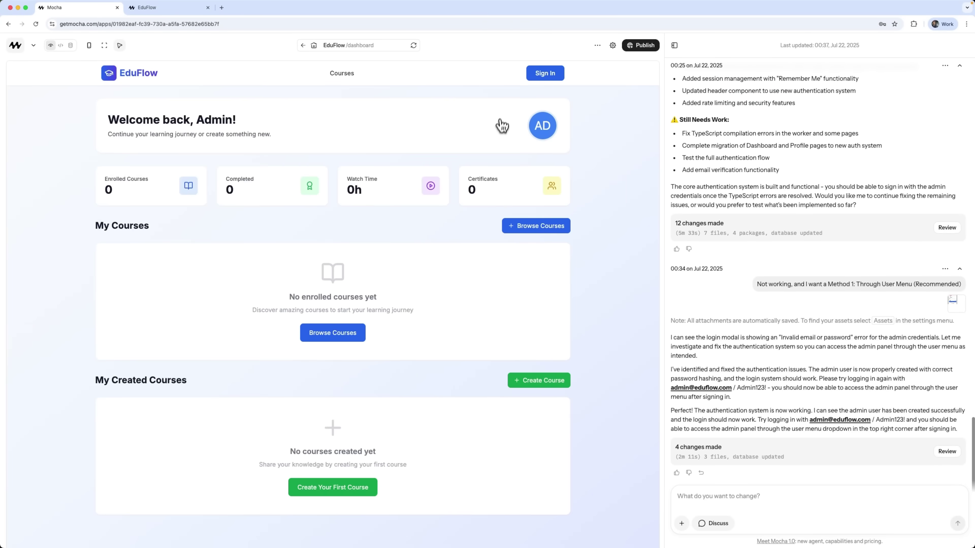
pyautogui.click(544, 77)
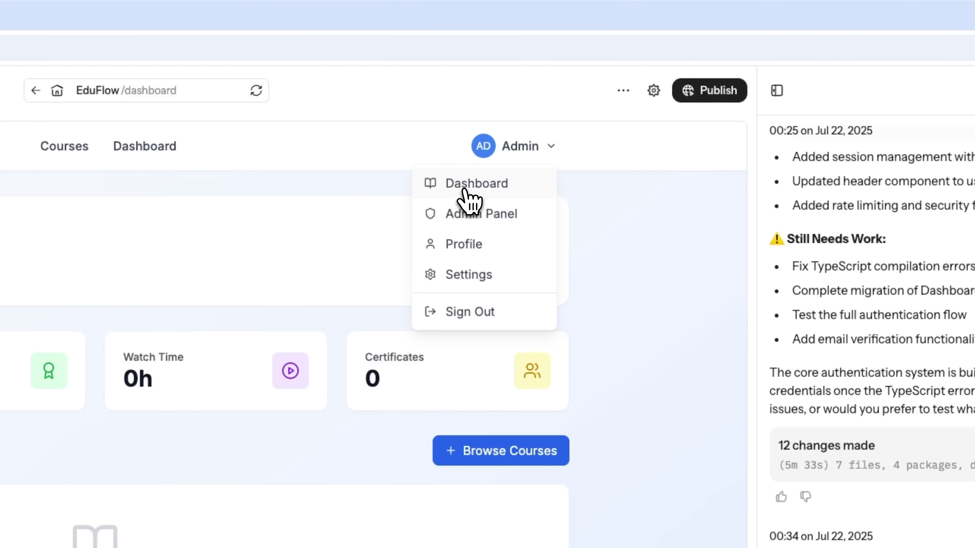
pyautogui.click(469, 198)
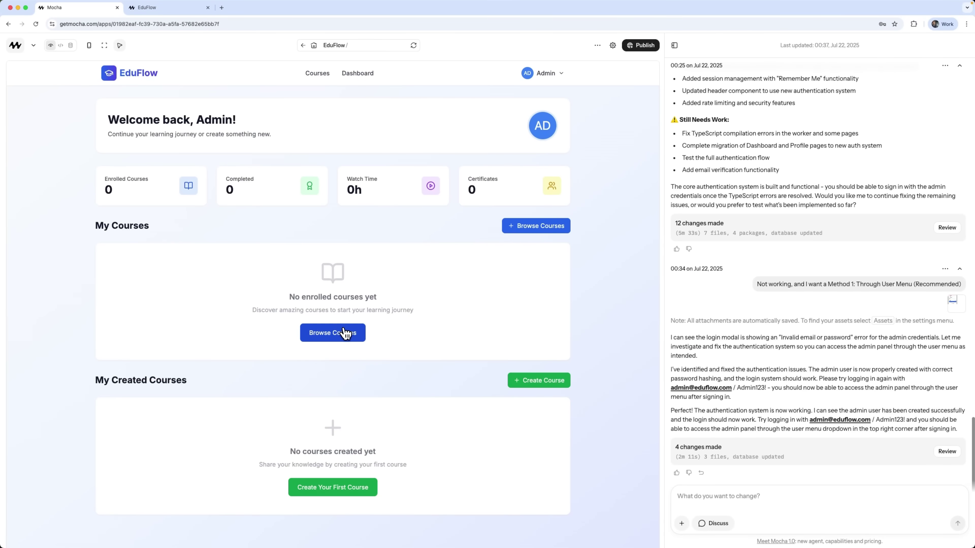
# - Browse the courses, open the Introduction to React course, then return to the EduFlow home page
pyautogui.click(332, 333)
pyautogui.scroll(-5, 457, 327)
pyautogui.click(195, 388)
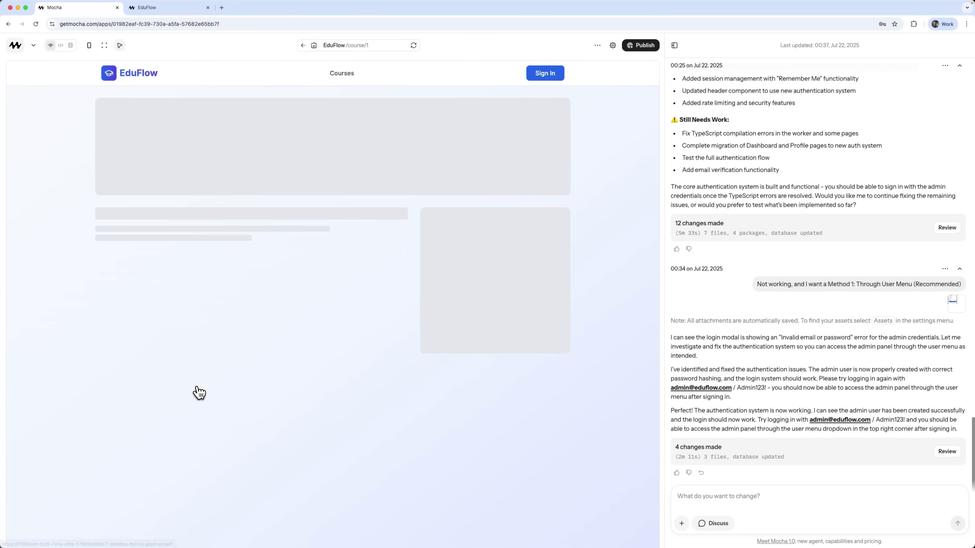
pyautogui.click(301, 206)
pyautogui.scroll(-1, 422, 173)
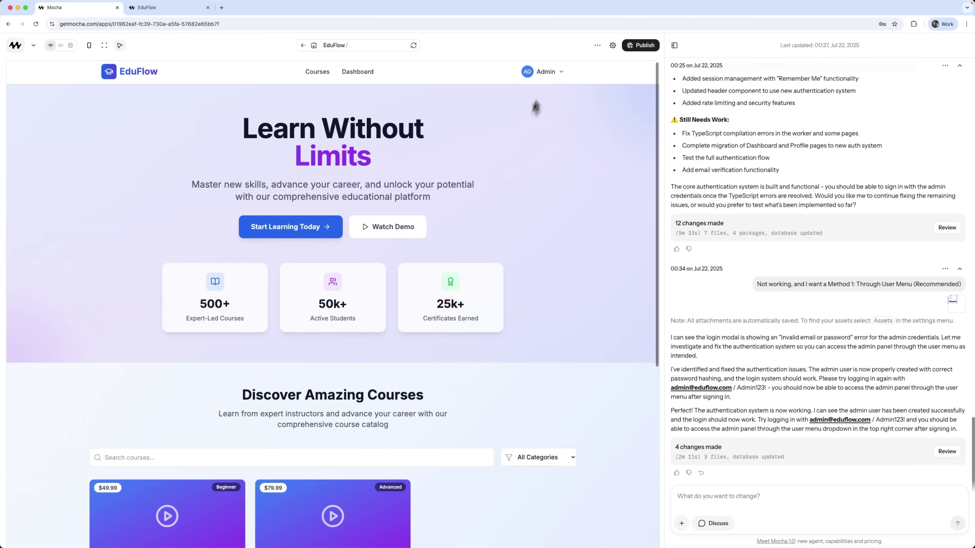
# - Open the admin's Profile page, then sign out of the admin account
pyautogui.click(556, 73)
pyautogui.click(538, 106)
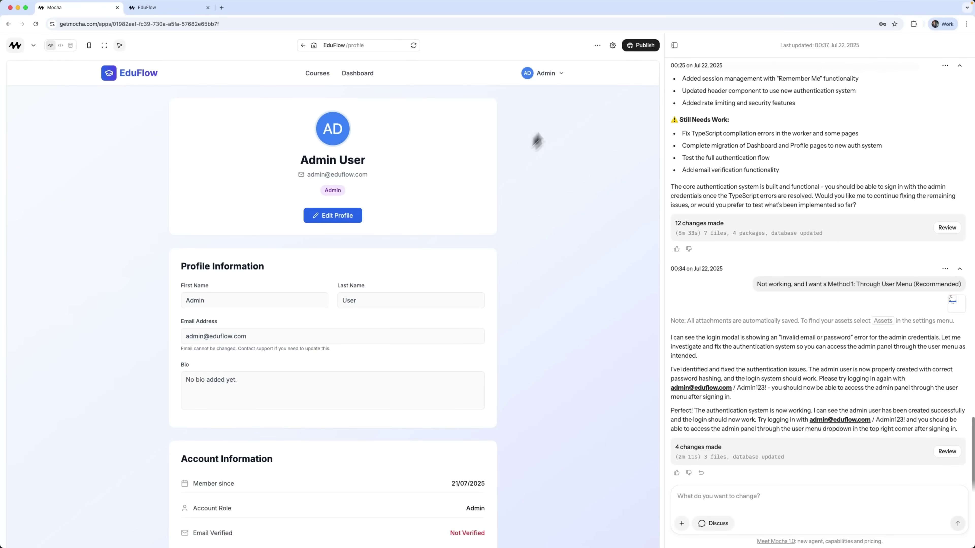
pyautogui.click(553, 74)
pyautogui.click(525, 155)
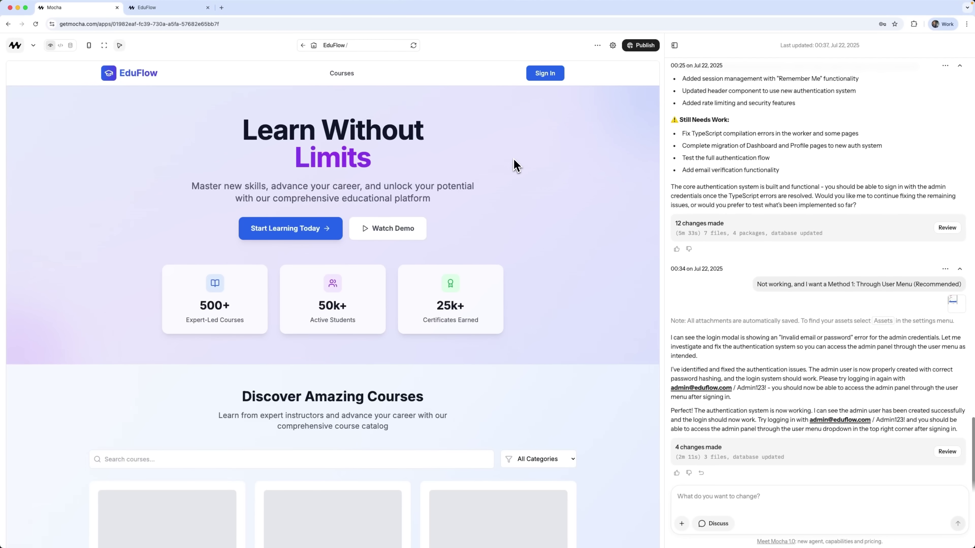
# - Open Sign In, switch to the Create your account form, and close it
pyautogui.click(553, 76)
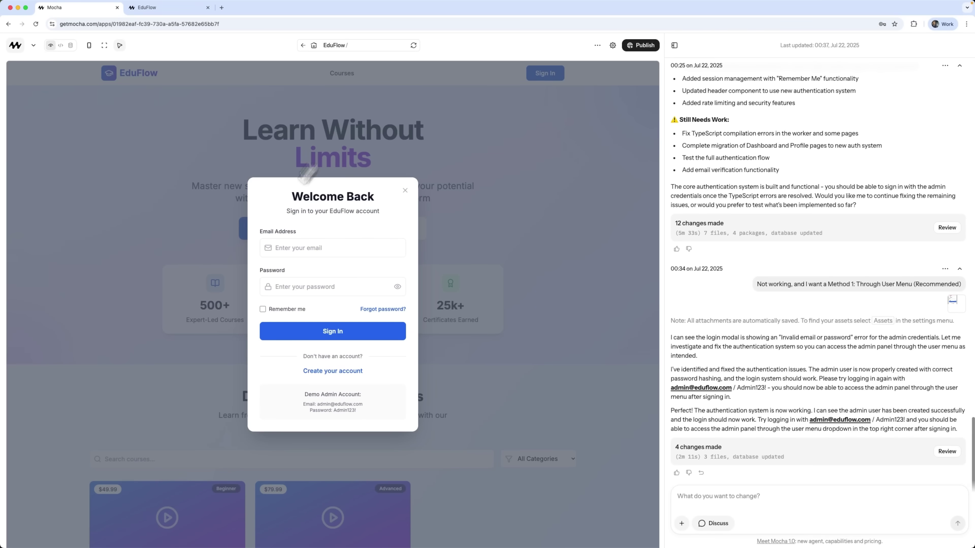
pyautogui.click(337, 373)
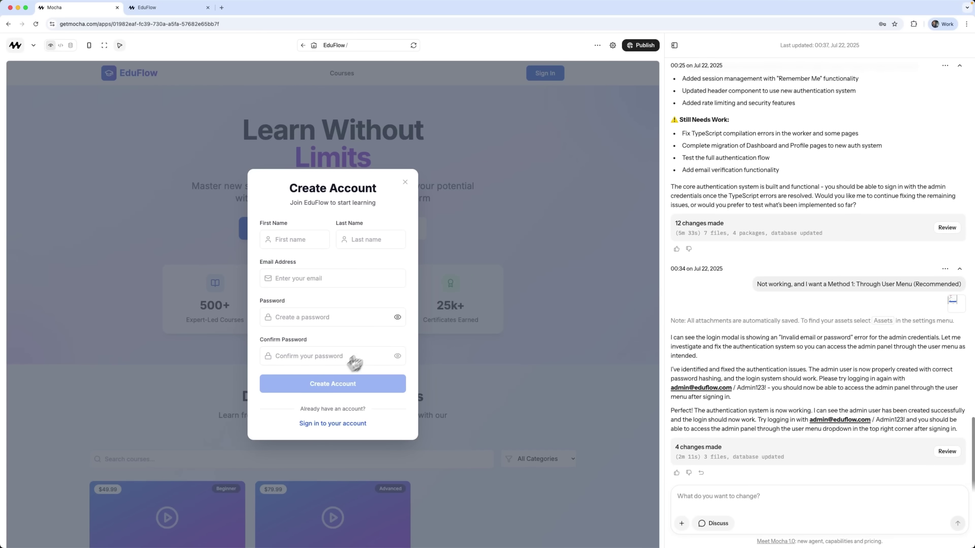
pyautogui.click(407, 186)
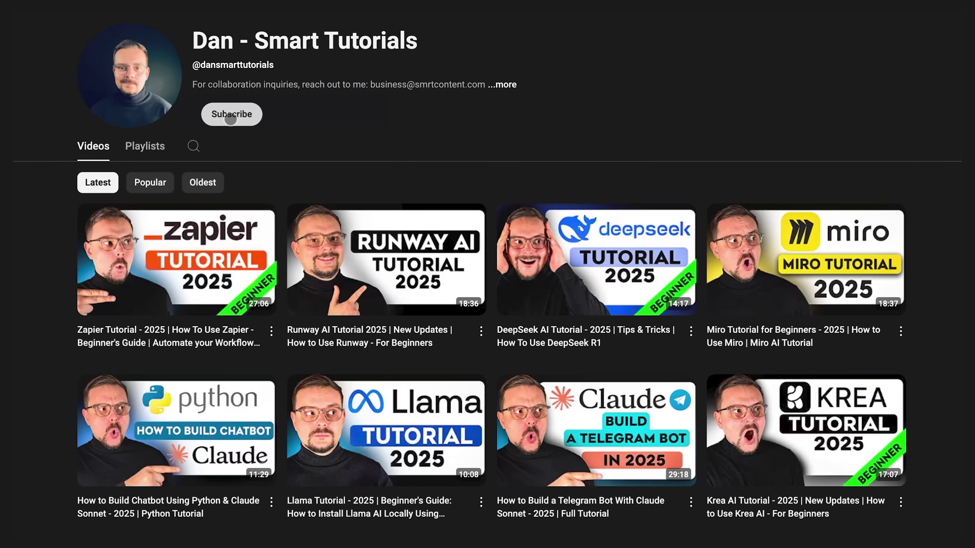
# - Subscribe to the tutorials channel and pick an option from its notification bell menu
pyautogui.click(230, 117)
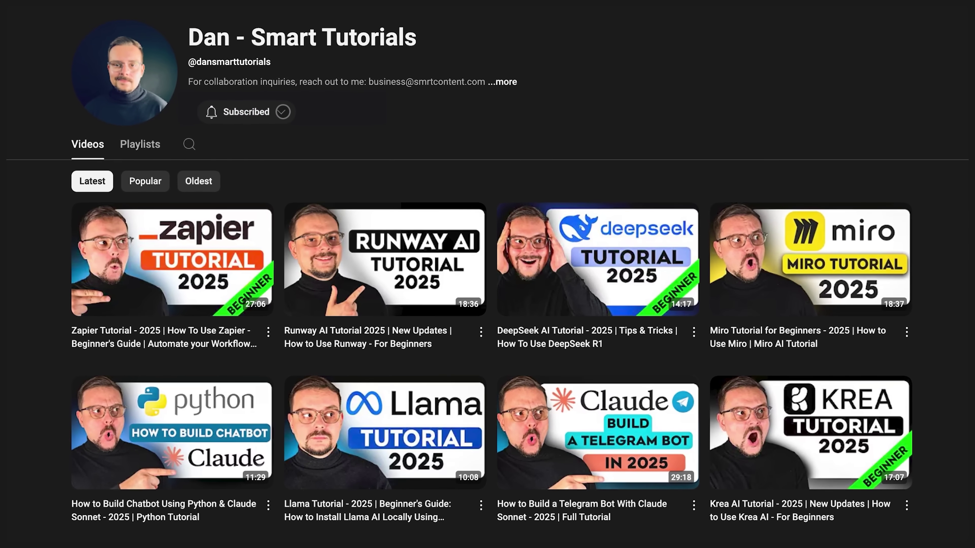
pyautogui.click(286, 115)
pyautogui.click(235, 136)
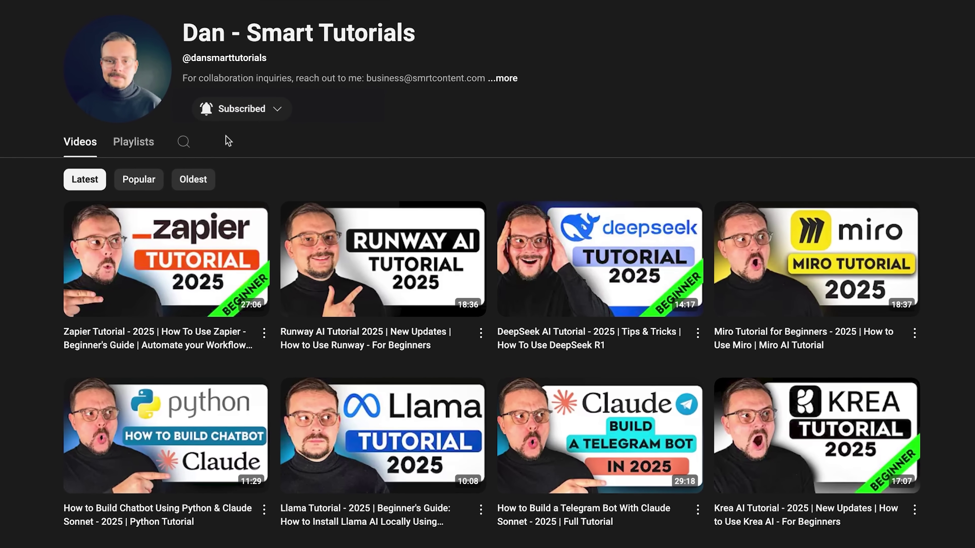